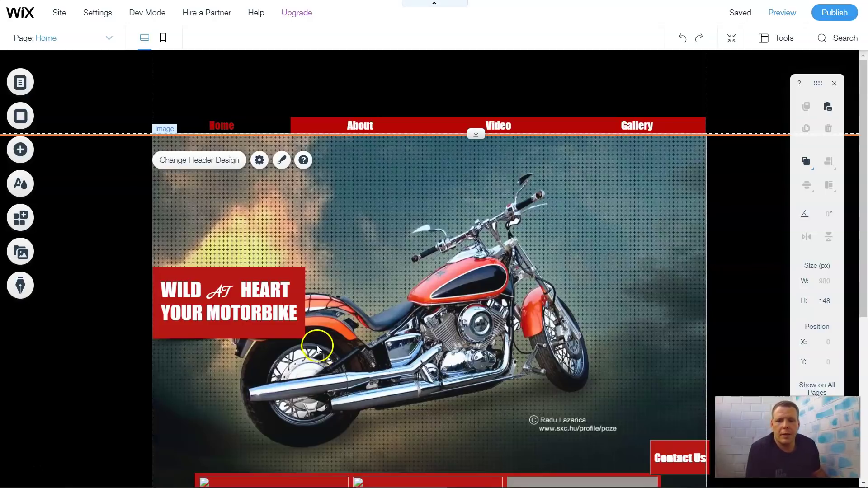
Browse the Decorative themed lines and basic shapes without adding anything.
left_click(20, 149)
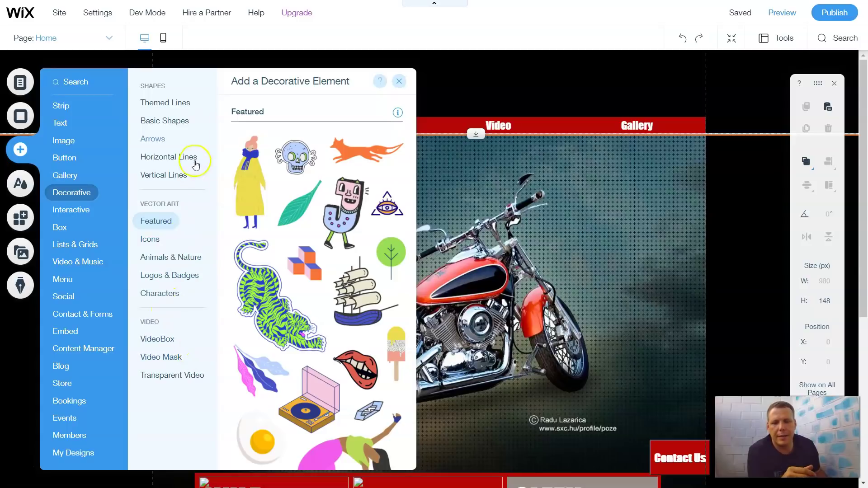
left_click(187, 104)
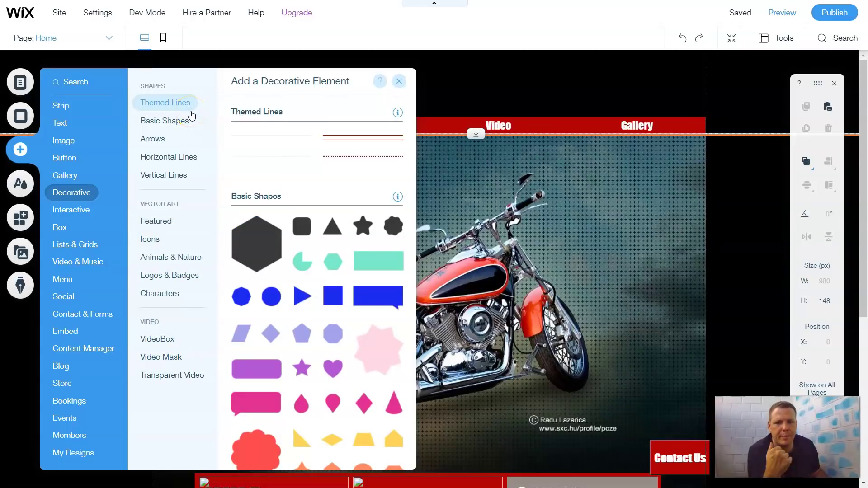
left_click(179, 108)
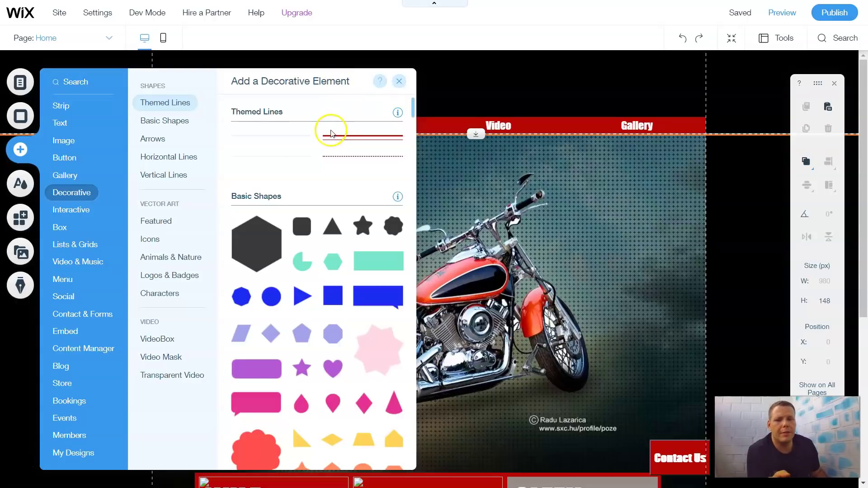
left_click(399, 81)
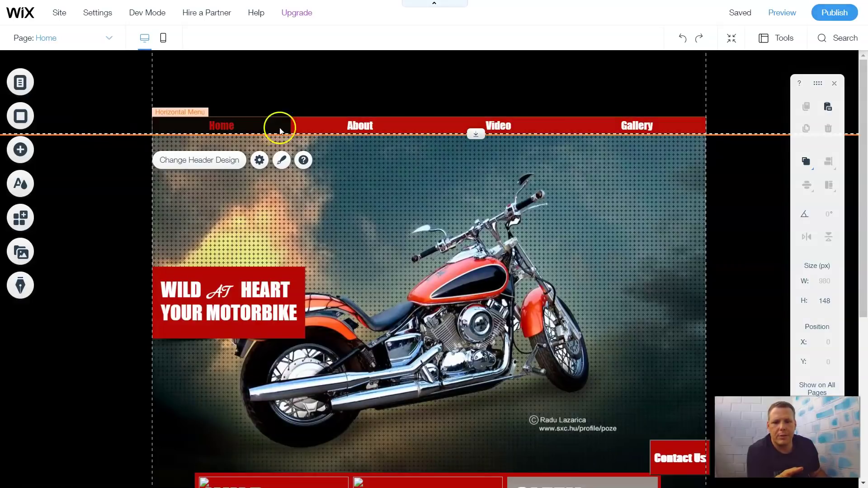
Drag the red themed line into the header and stretch it to 1513 px wide.
left_click(13, 149)
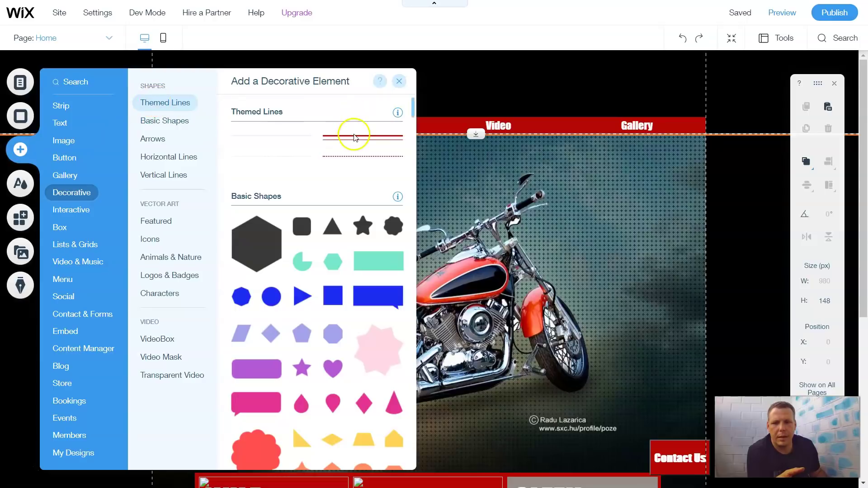
left_click_drag(355, 139, 501, 100)
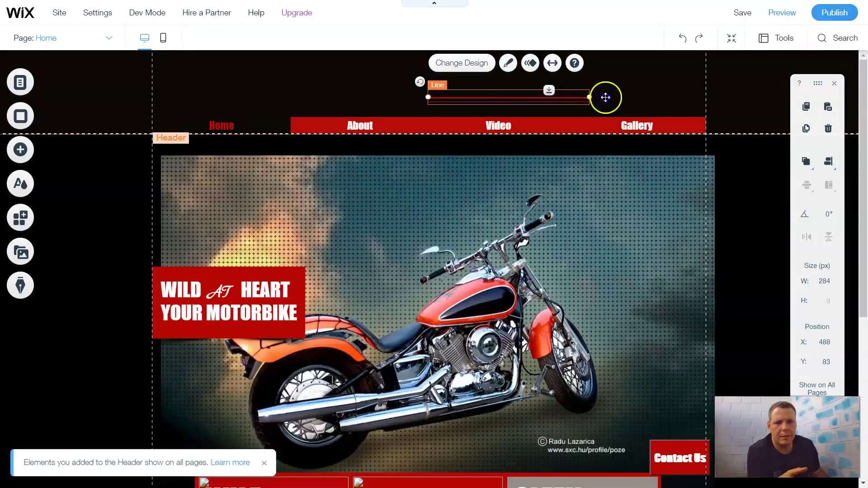
left_click_drag(601, 97, 858, 80)
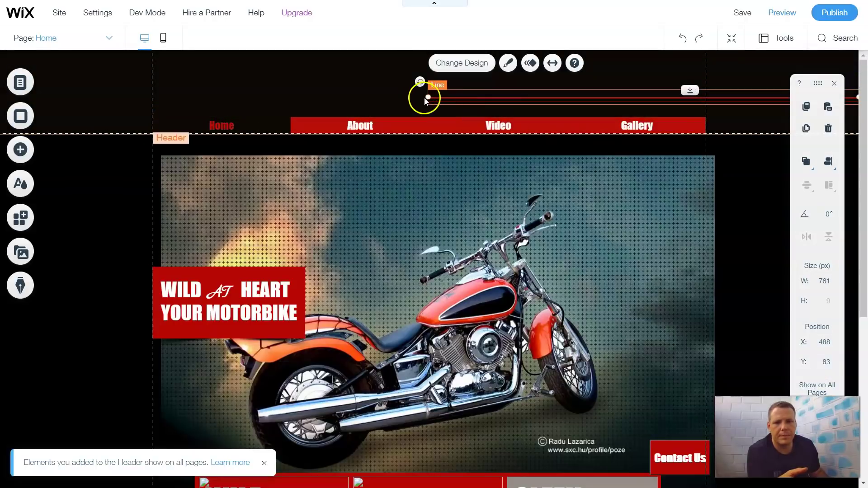
left_click_drag(425, 98, 3, 97)
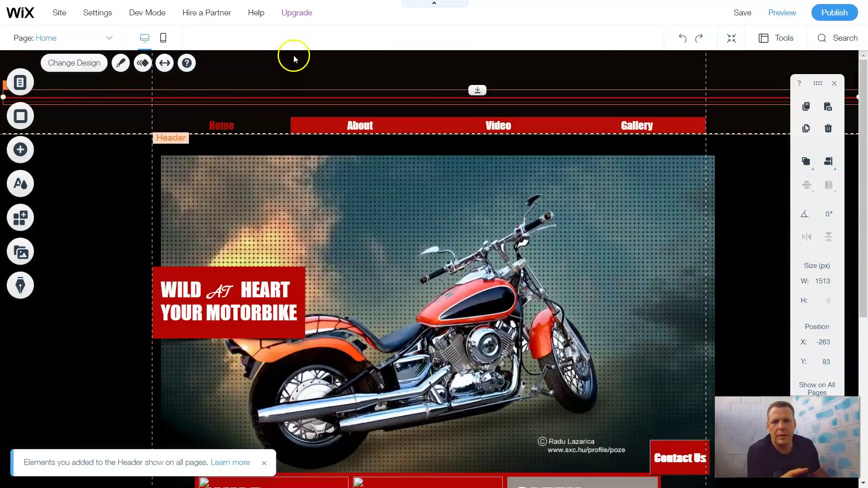
Give the header line's border 53% colour opacity, an 8 px top width and 9 px bottom width.
left_click(98, 66)
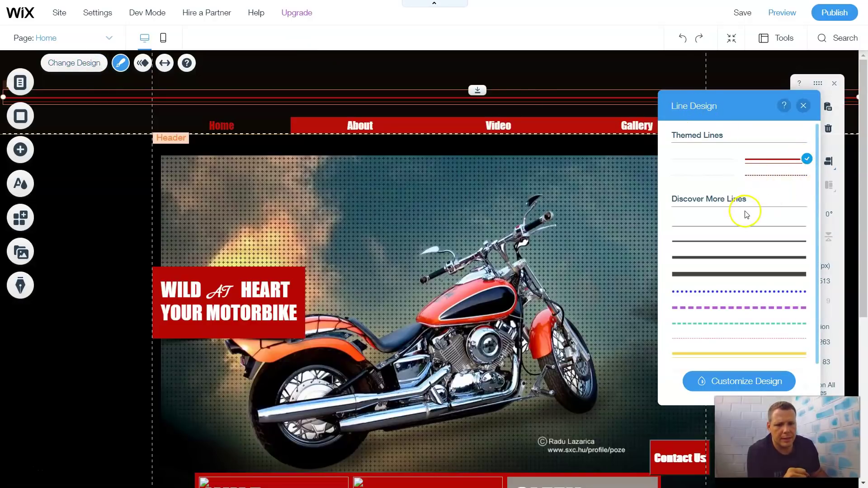
scroll(733, 258, "down", 1)
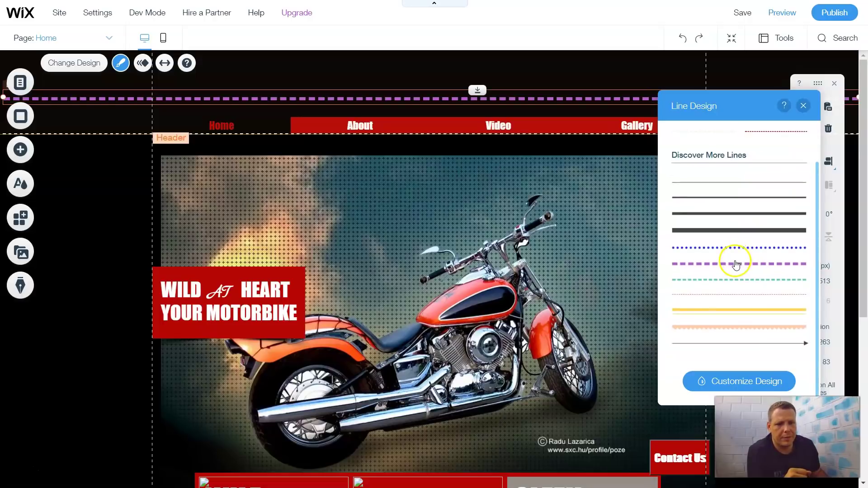
scroll(735, 266, "up", 1)
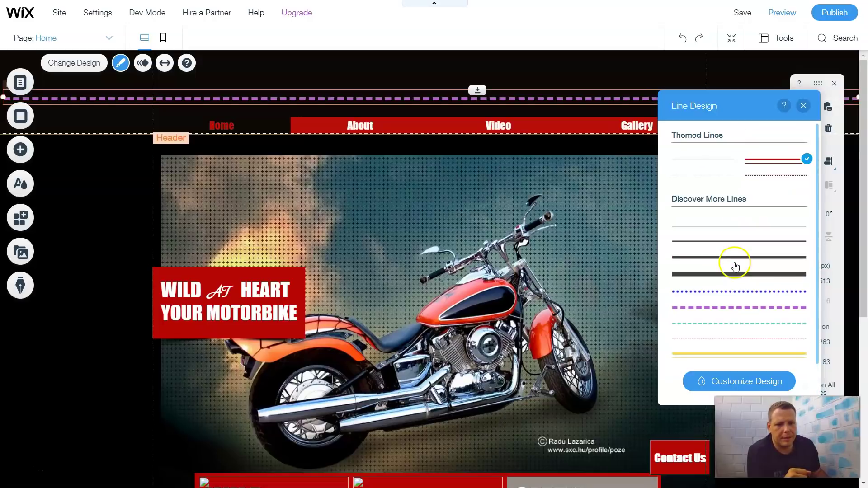
left_click(731, 382)
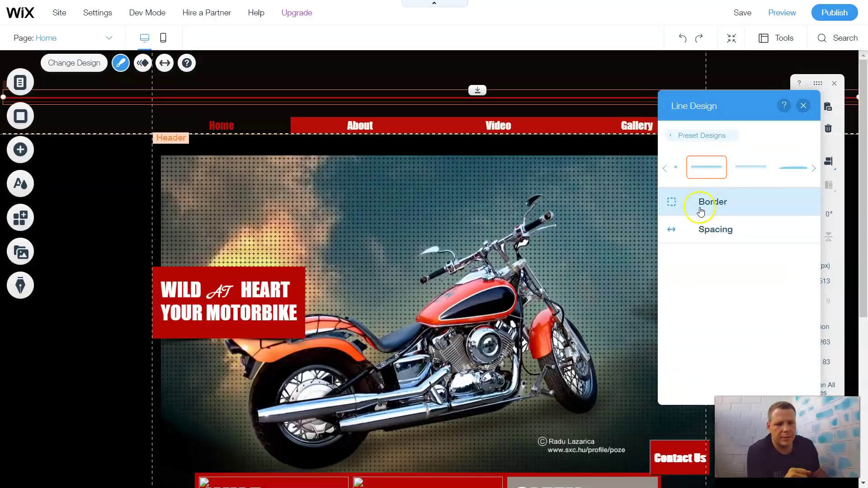
left_click(700, 208)
left_click_drag(733, 248, 724, 249)
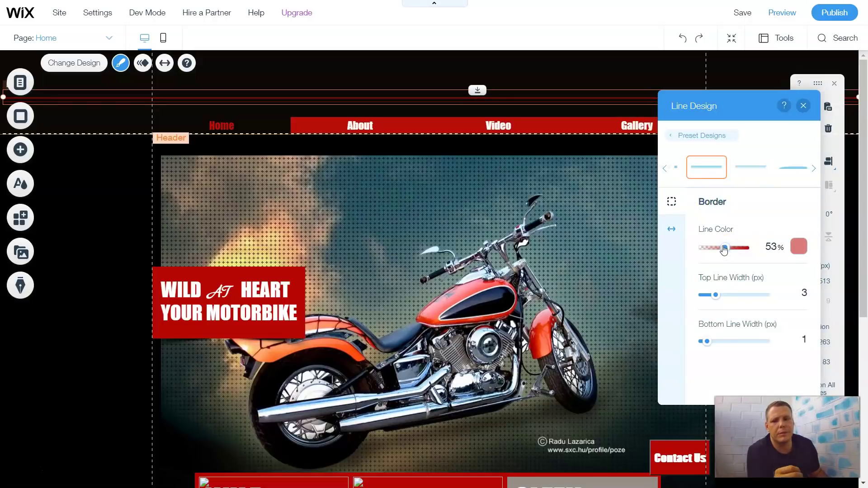
left_click(746, 254)
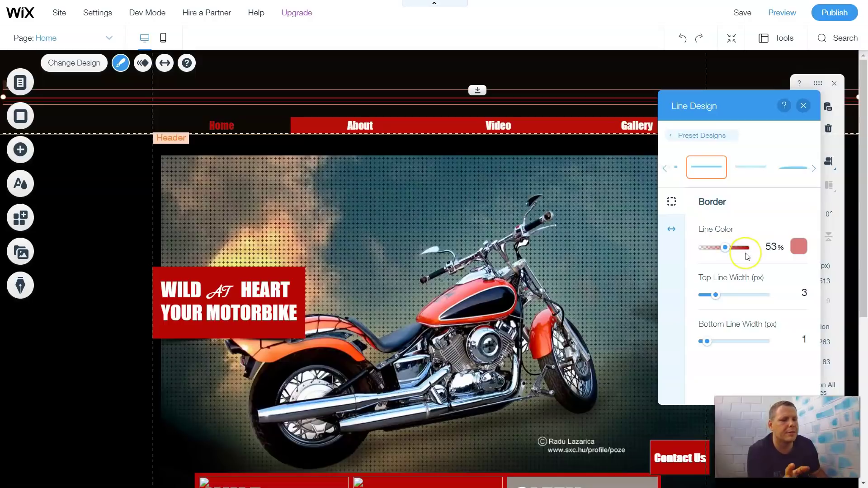
left_click(735, 295)
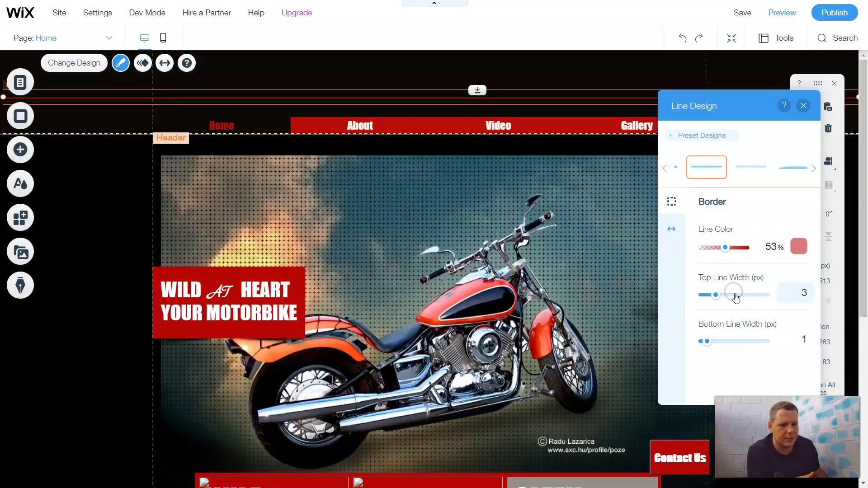
left_click(740, 342)
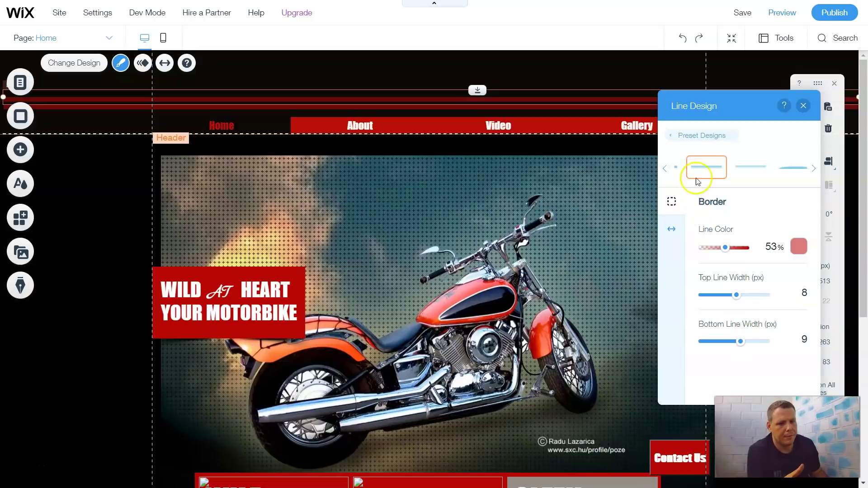
left_click(670, 135)
scroll(790, 257, "down", 2)
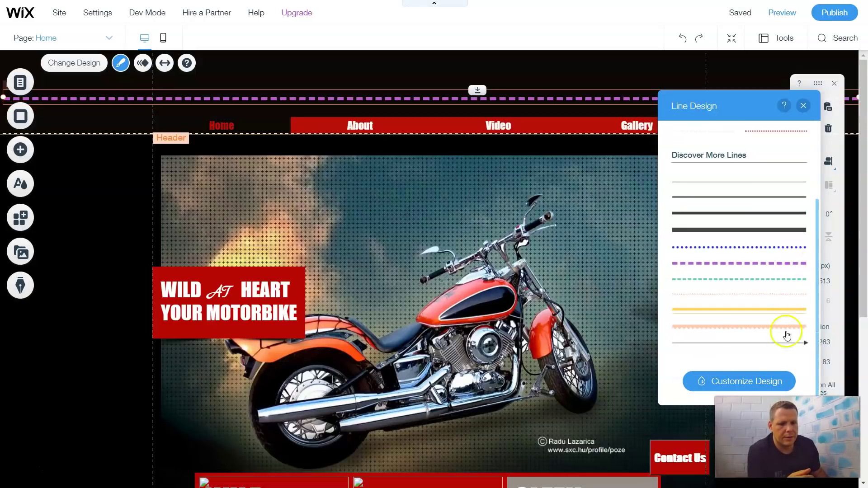
left_click(804, 109)
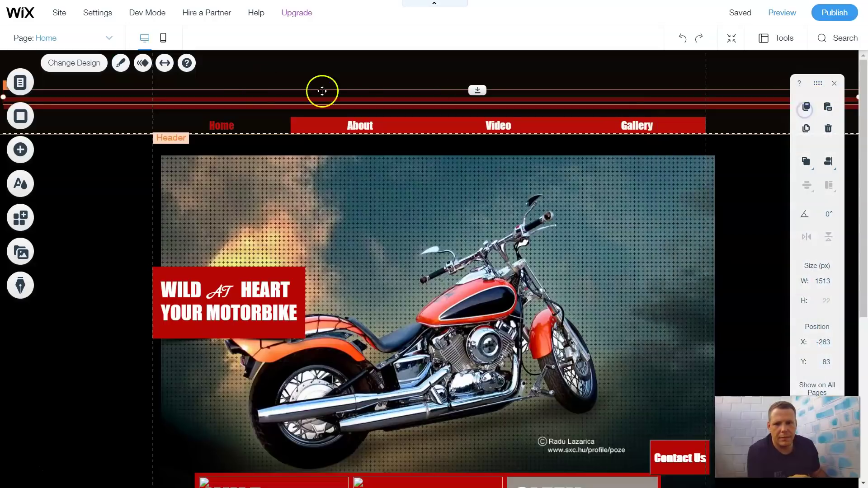
left_click(144, 63)
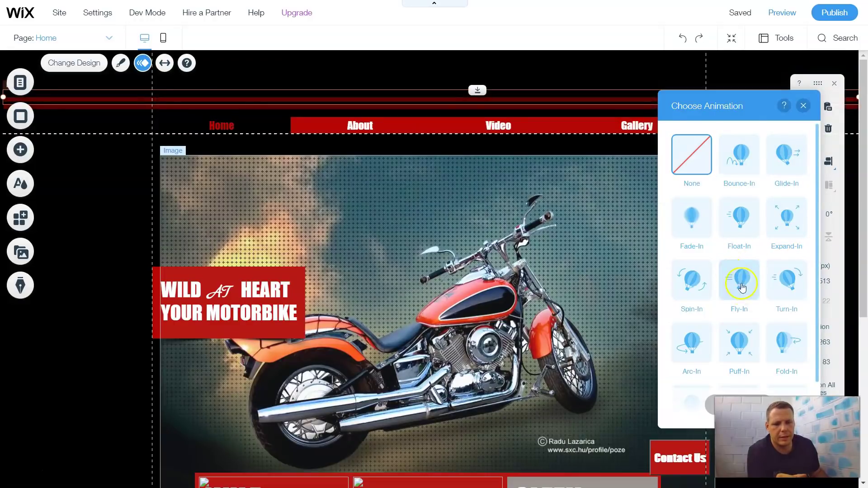
scroll(739, 281, "down", 1)
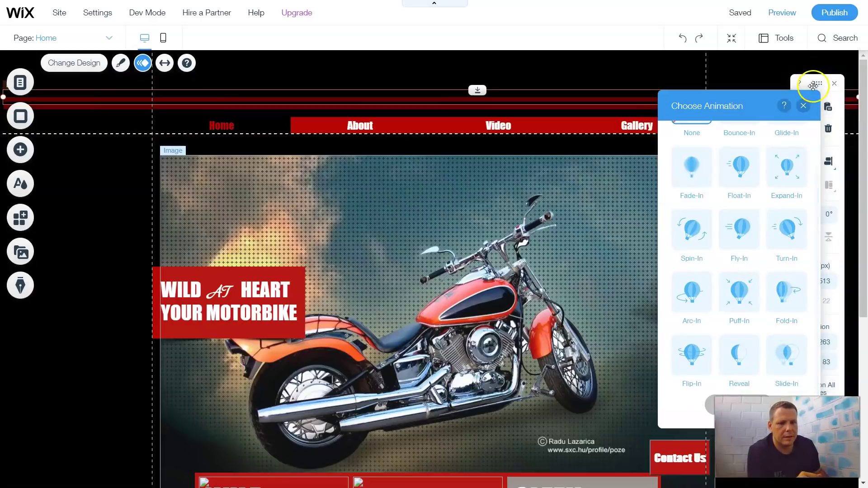
left_click(804, 109)
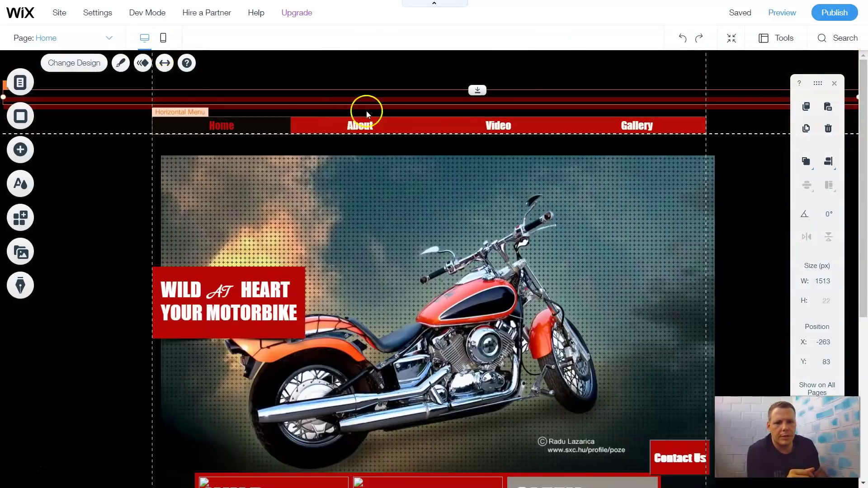
Turn on full-width stretch for the header line with 49 px side margins.
left_click(171, 64)
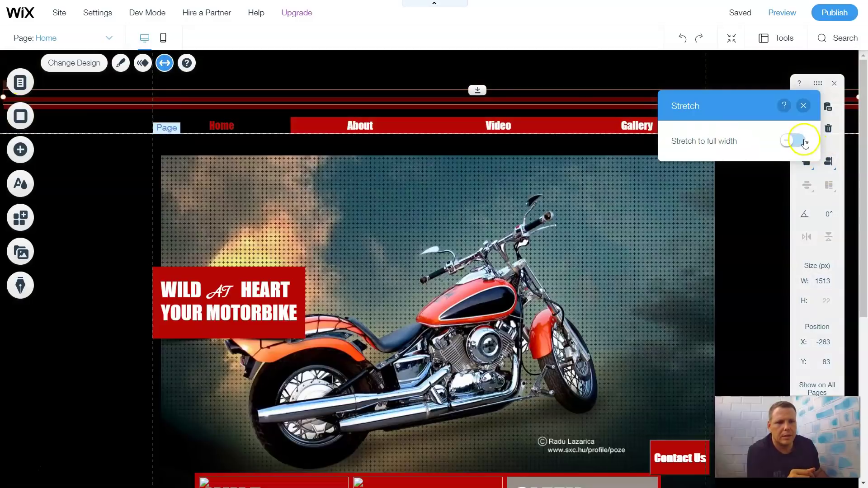
left_click(801, 141)
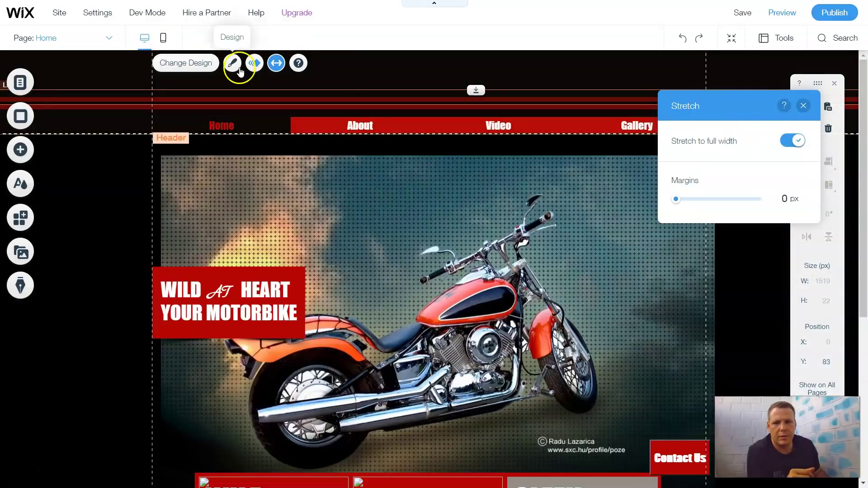
left_click(793, 141)
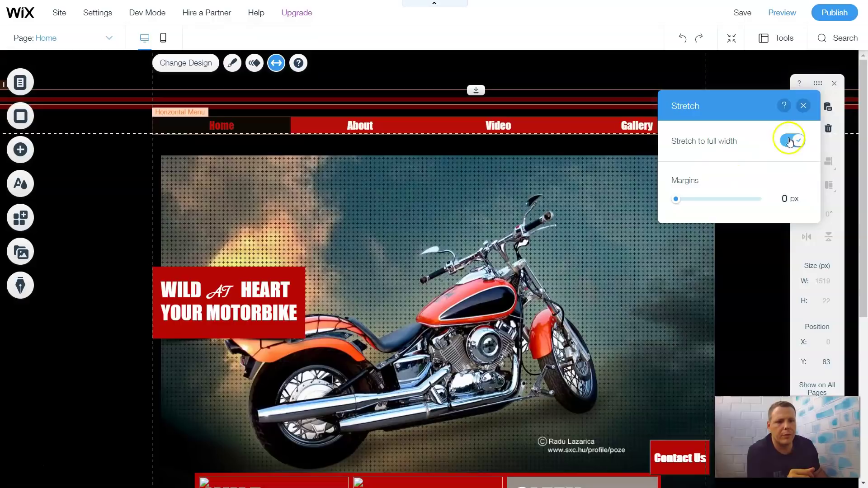
left_click(793, 141)
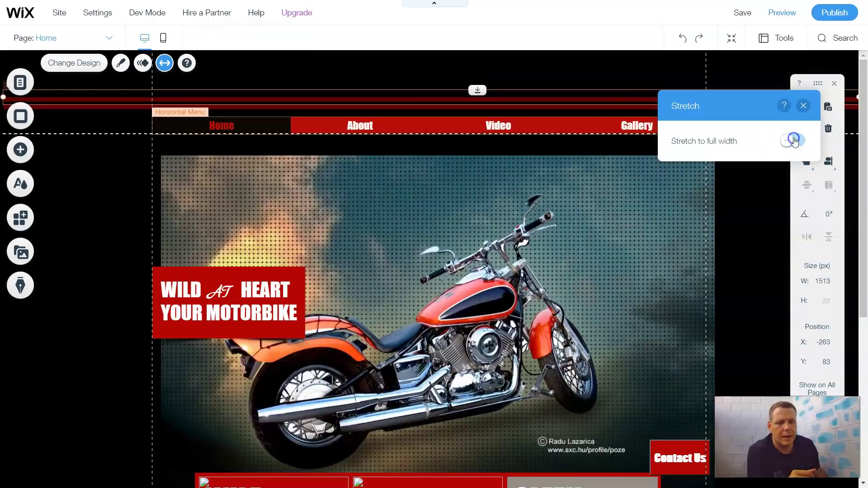
left_click_drag(677, 199, 756, 202)
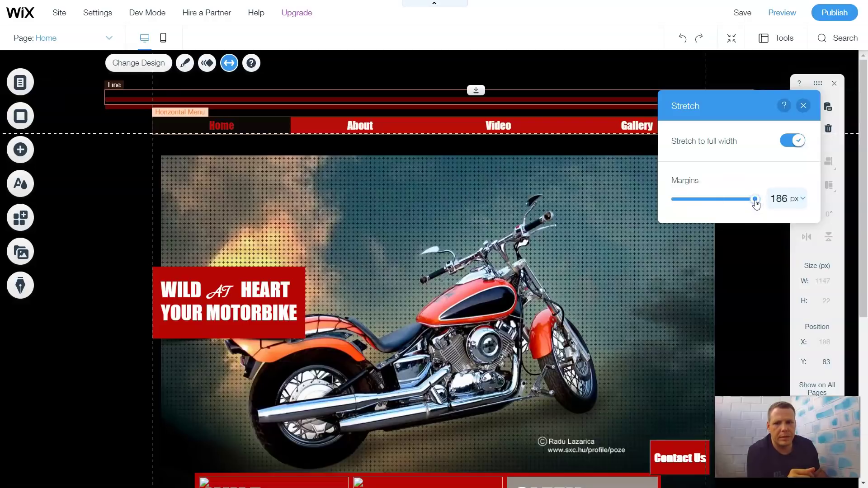
left_click(722, 199)
left_click(697, 201)
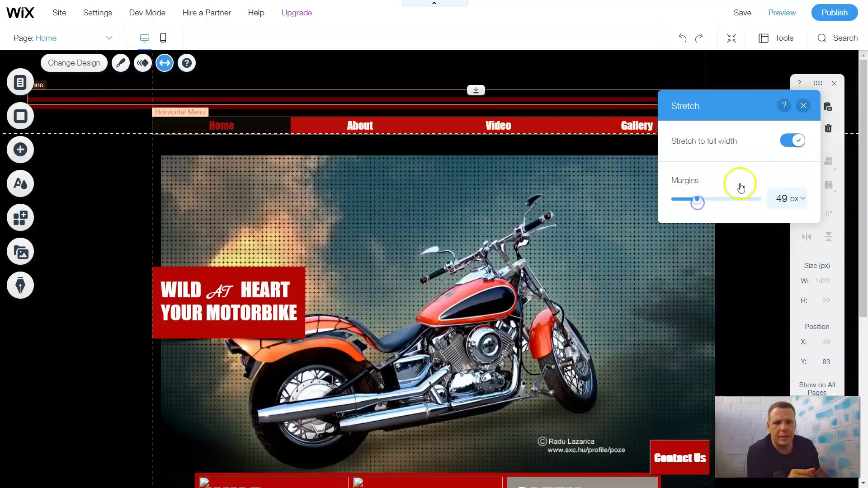
left_click(803, 105)
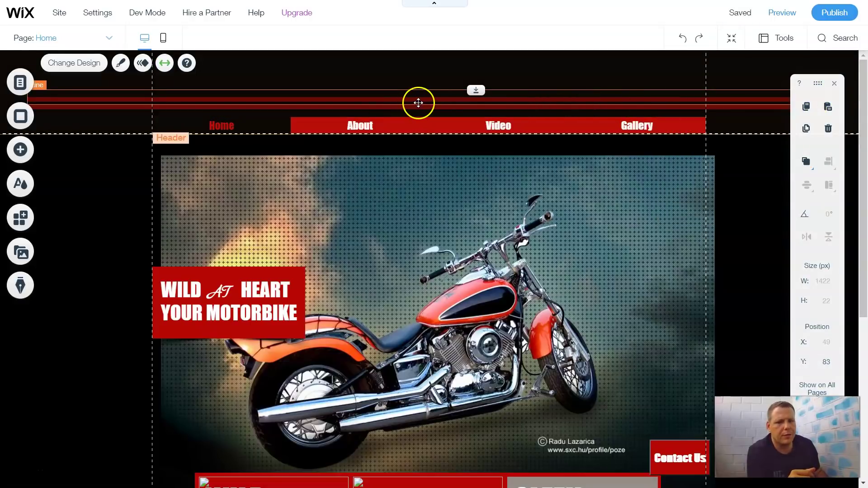
Move the motorbike hero image up so it sits just below the menu.
left_click_drag(419, 103, 420, 100)
left_click(376, 162)
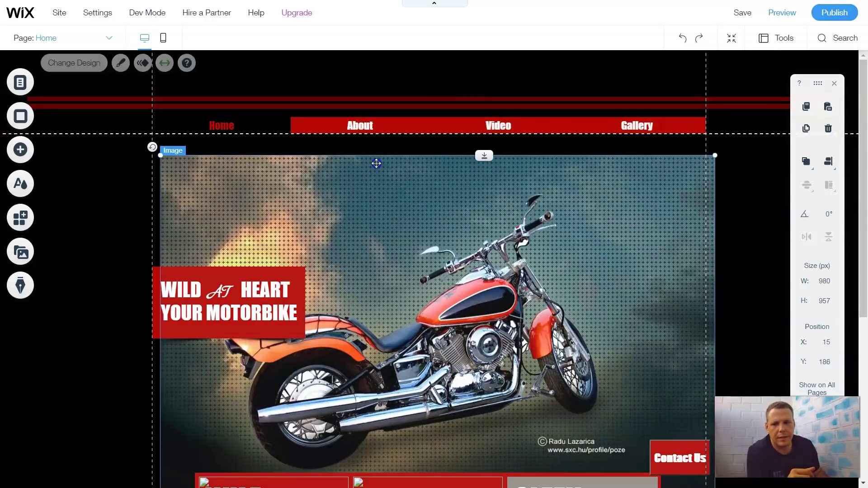
left_click(329, 141)
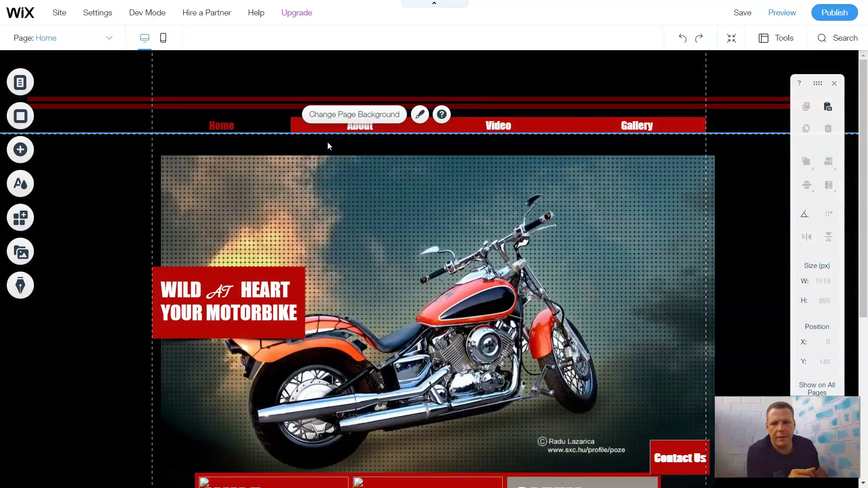
left_click(179, 138)
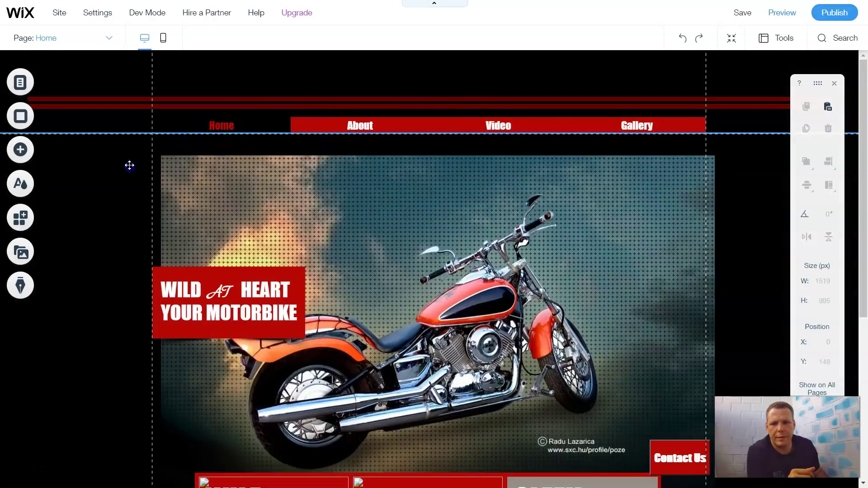
left_click(149, 188)
left_click(268, 238)
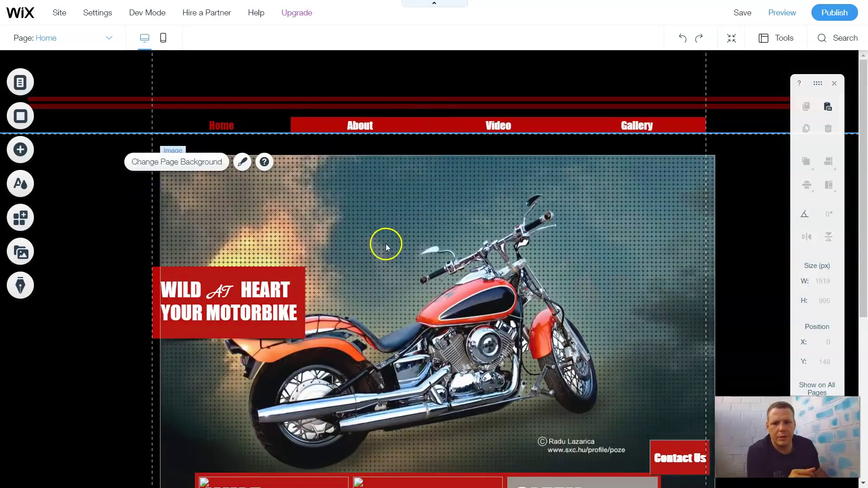
left_click_drag(386, 243, 395, 132)
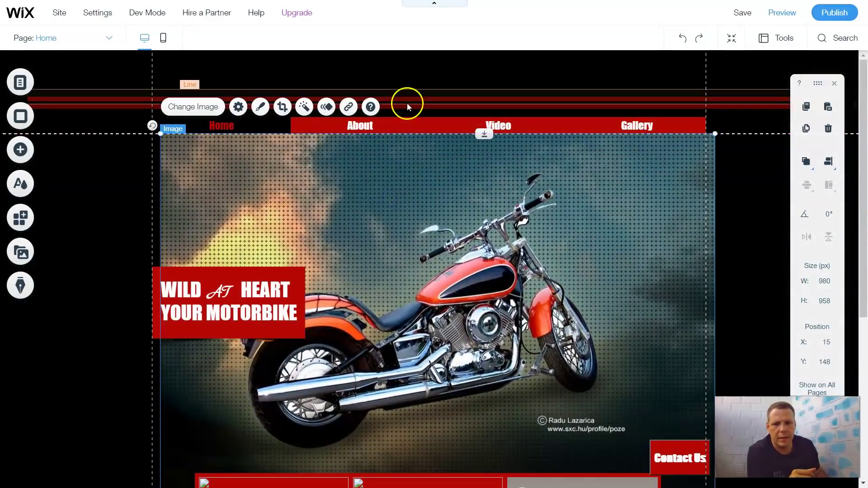
Drag the red line to the very top of the header at Y 26, above the menu.
left_click(407, 105)
left_click_drag(407, 101, 473, 77)
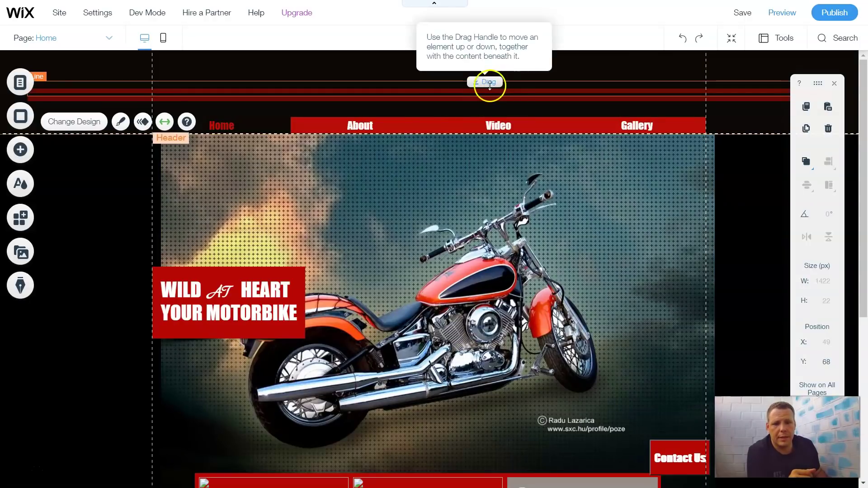
left_click_drag(489, 86, 464, 429)
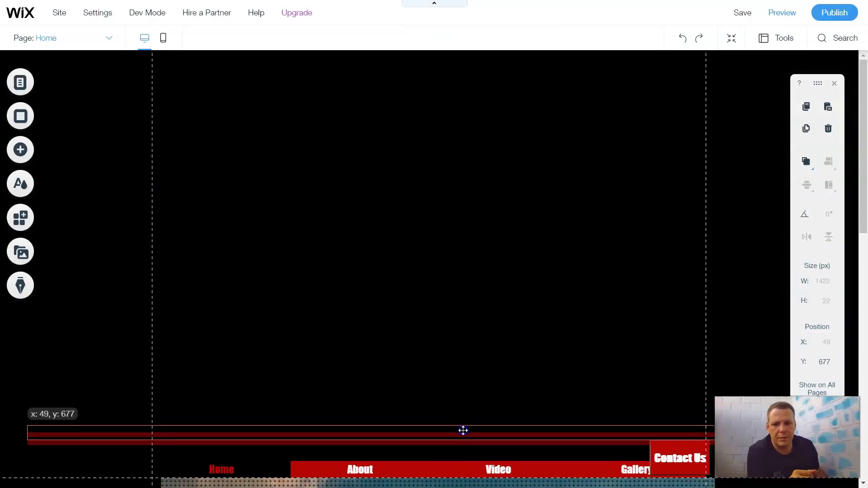
left_click_drag(463, 430, 481, 62)
Drag the large Basic Shapes hexagon onto the hero image at 254 × 300 px, X 736, Y 127.
left_click(14, 152)
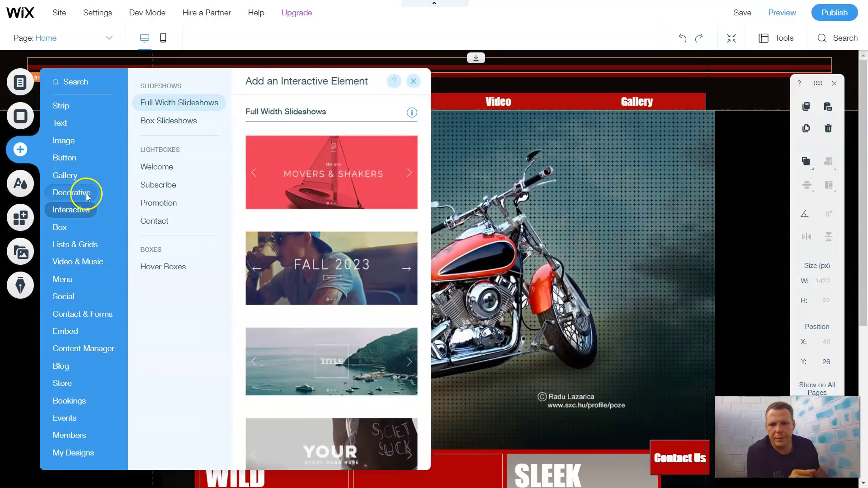
mouse_move(87, 197)
left_click(176, 147)
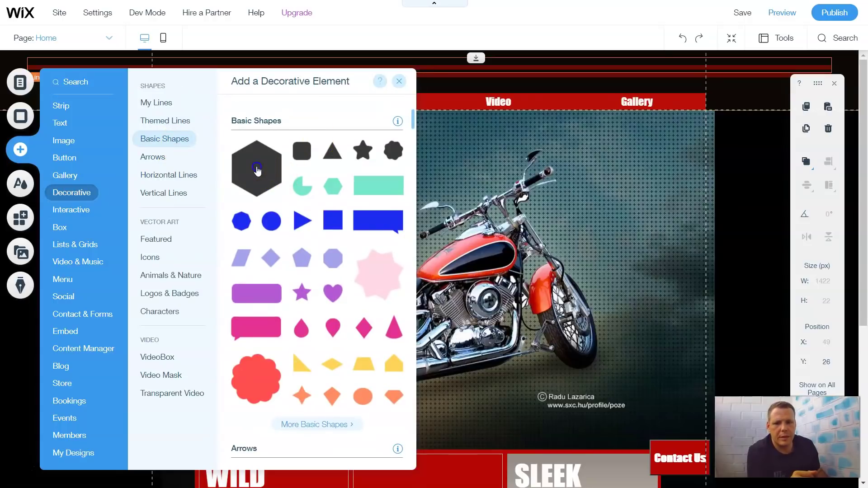
left_click_drag(257, 170, 641, 200)
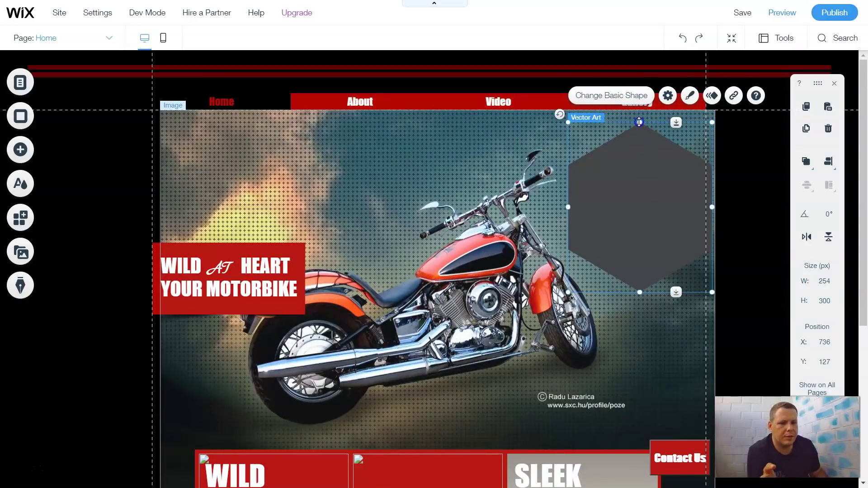
Resize the hexagon to 160 × 161 px and move it to X 756, Y 170.
left_click_drag(639, 122, 642, 201)
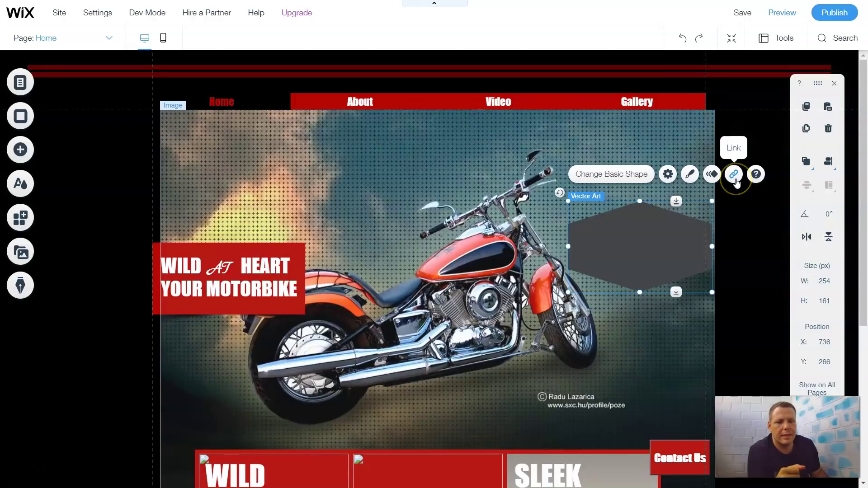
left_click(706, 176)
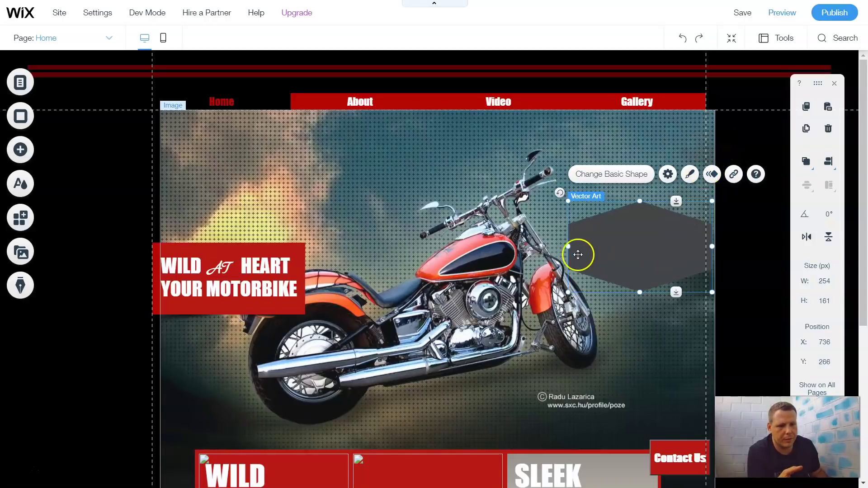
left_click_drag(568, 245, 605, 188)
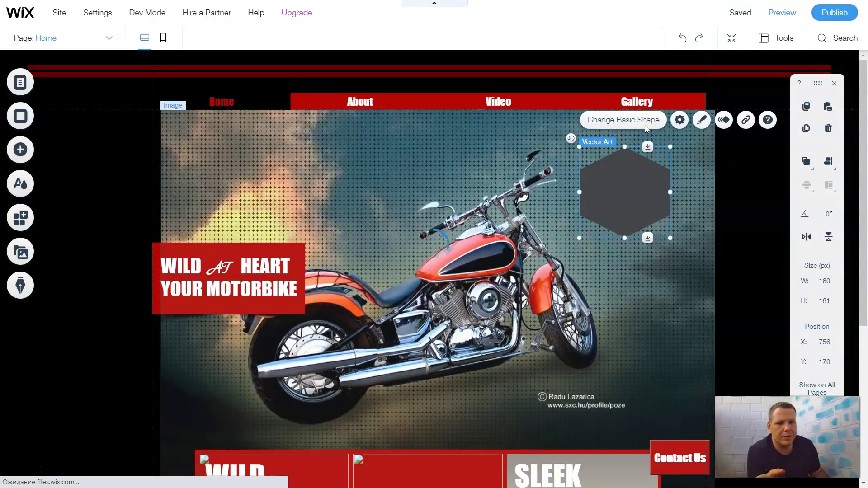
left_click(643, 126)
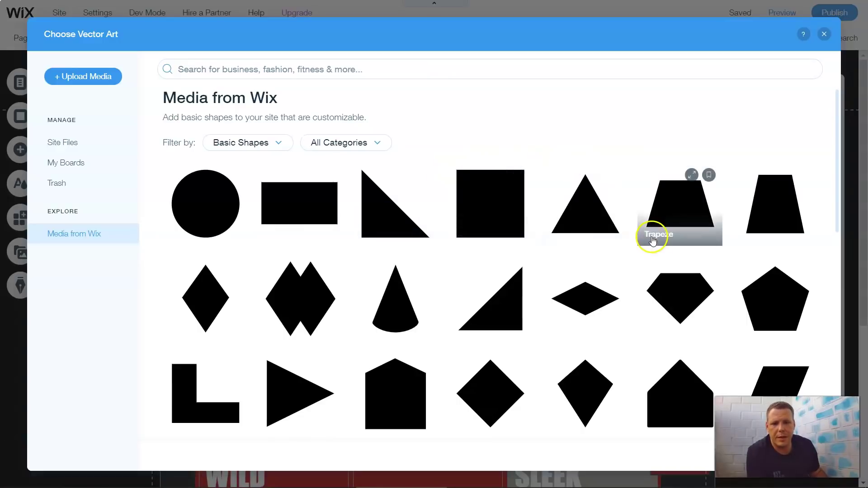
left_click(249, 143)
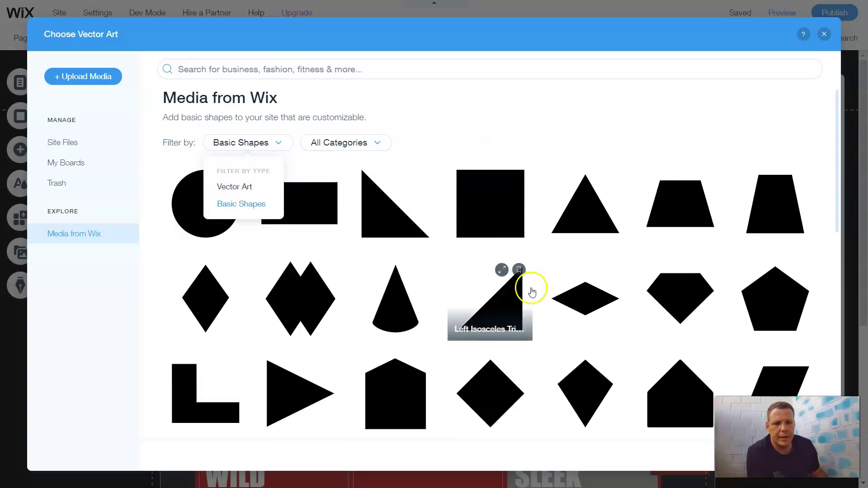
scroll(531, 289, "down", 1)
scroll(532, 291, "down", 2)
scroll(535, 293, "down", 4)
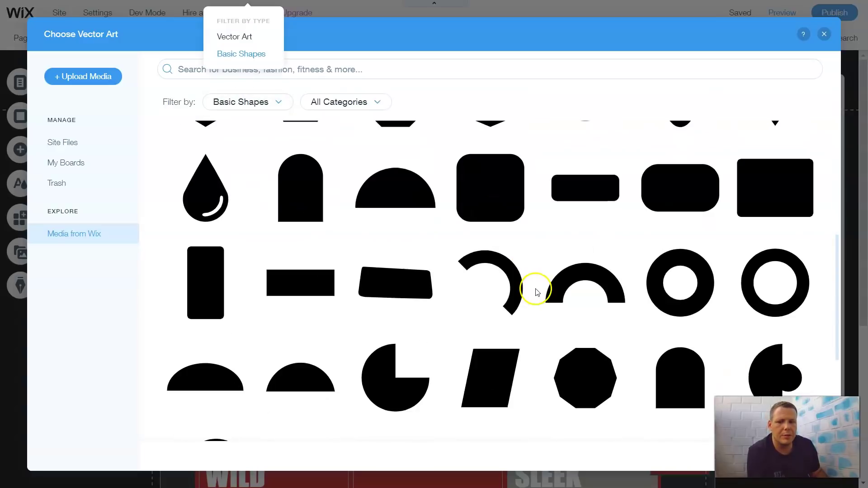
scroll(535, 285, "down", 10)
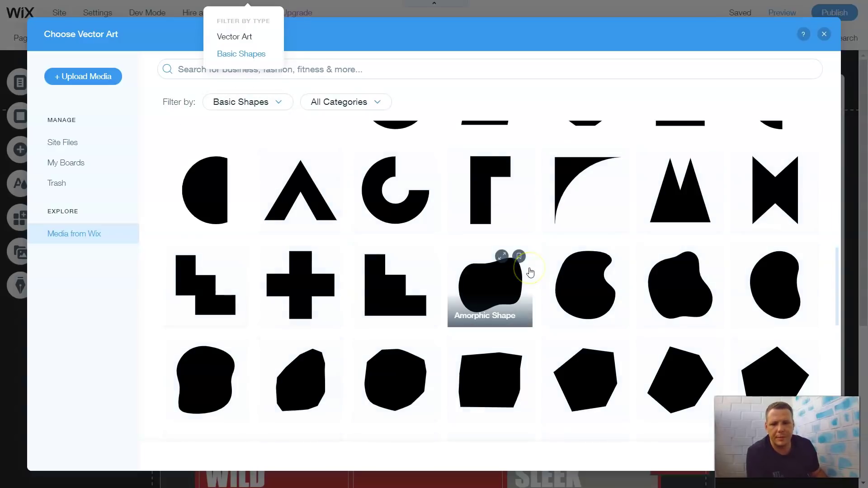
scroll(530, 271, "down", 5)
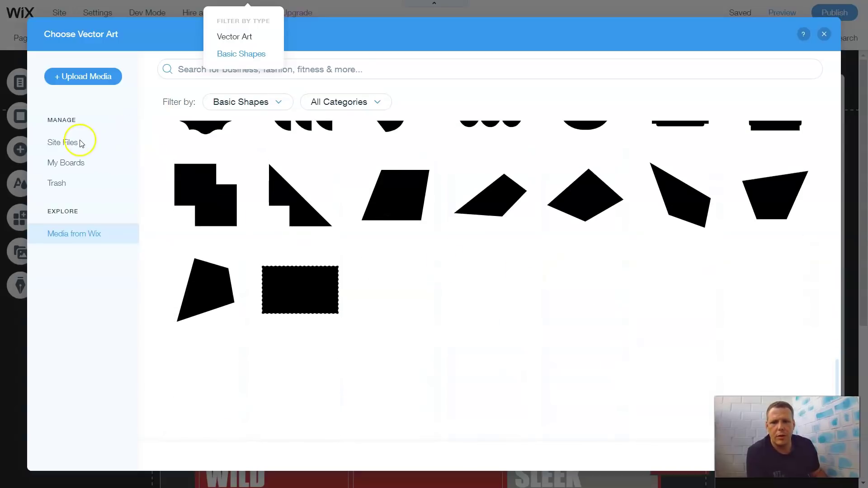
scroll(382, 266, "down", 4)
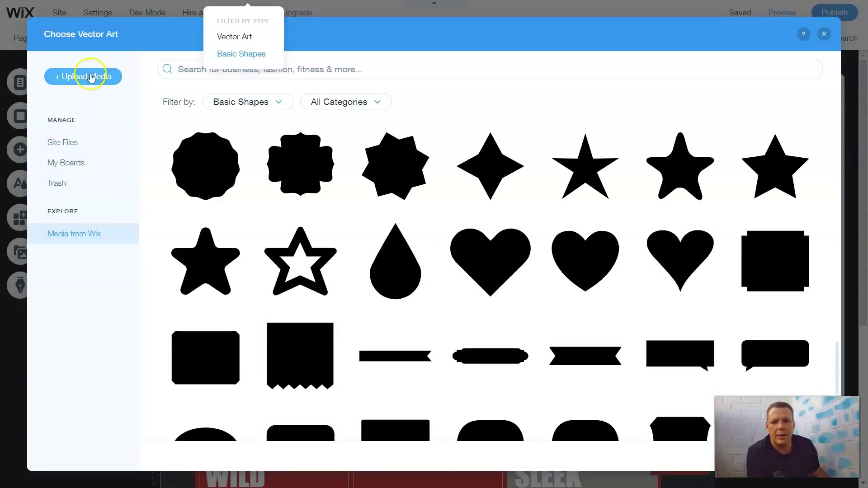
scroll(494, 208, "down", 3)
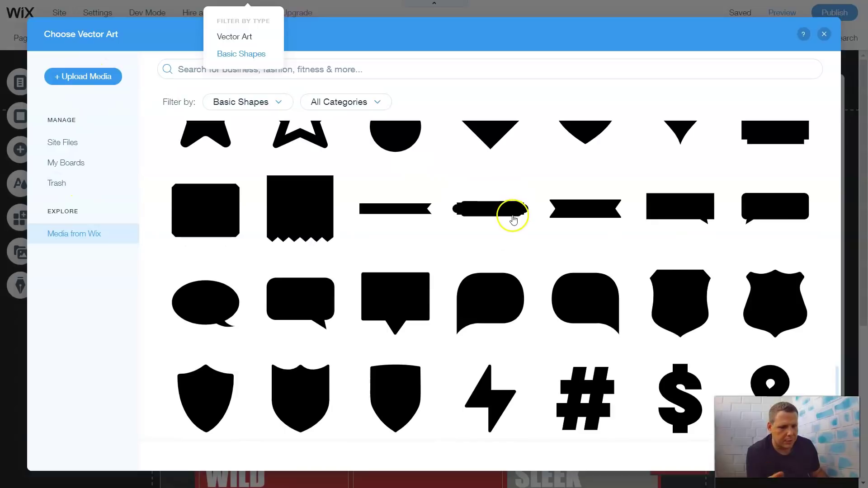
scroll(515, 217, "down", 3)
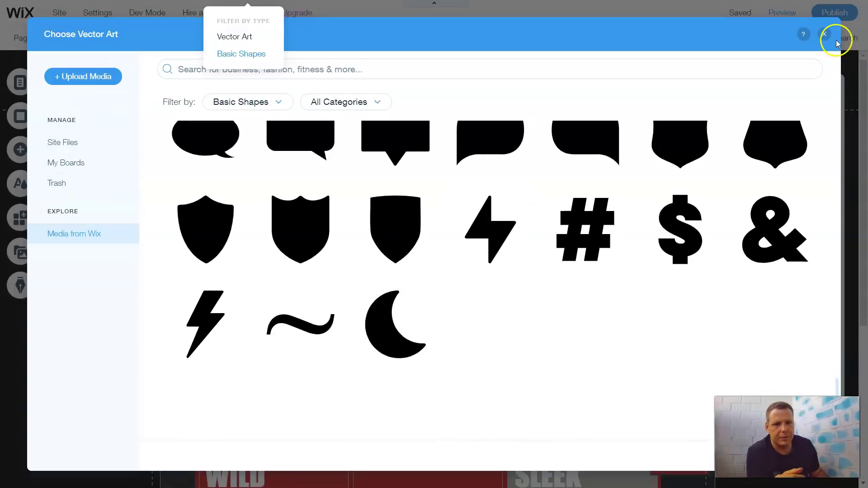
Leave the shape library and jump through Decorative's Arrows, Horizontal Lines and Vertical Lines sections.
left_click(824, 34)
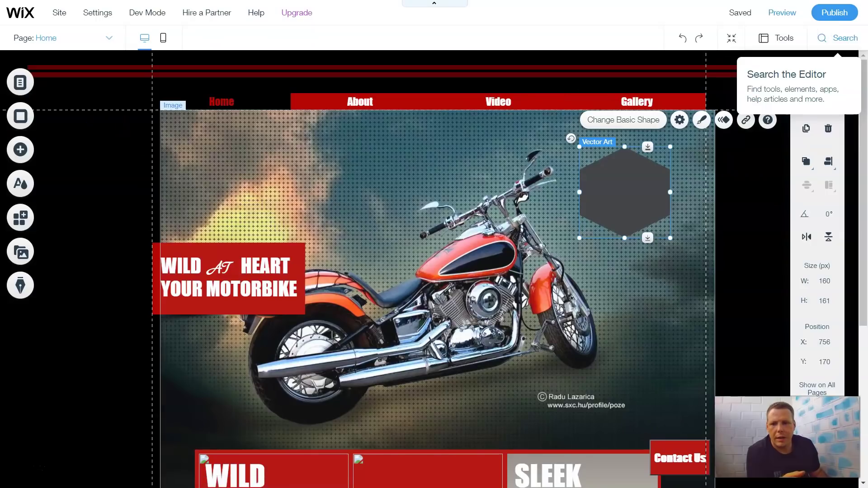
left_click(13, 147)
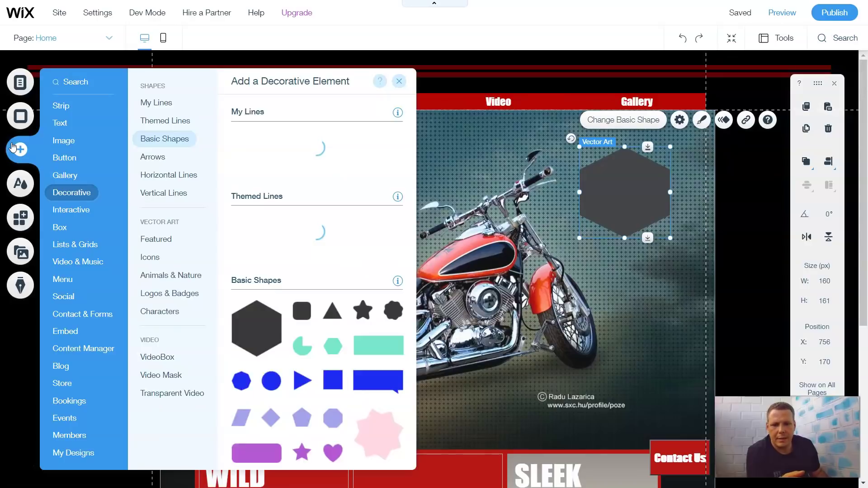
left_click(159, 159)
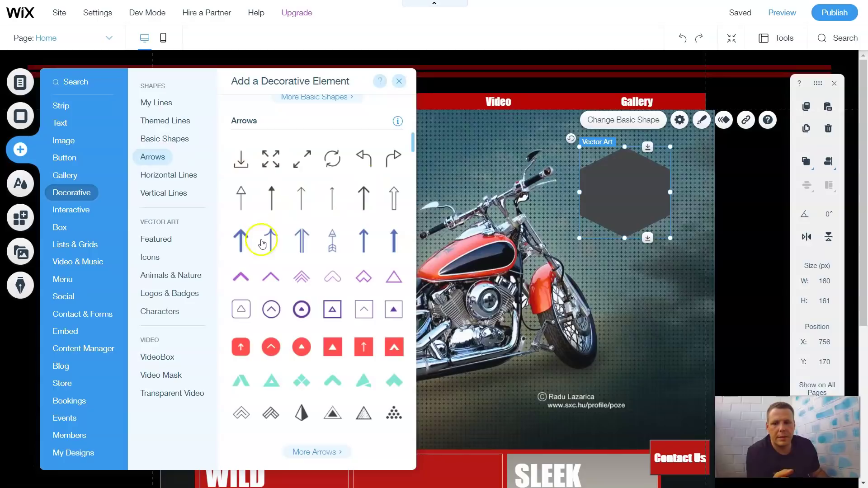
left_click(169, 175)
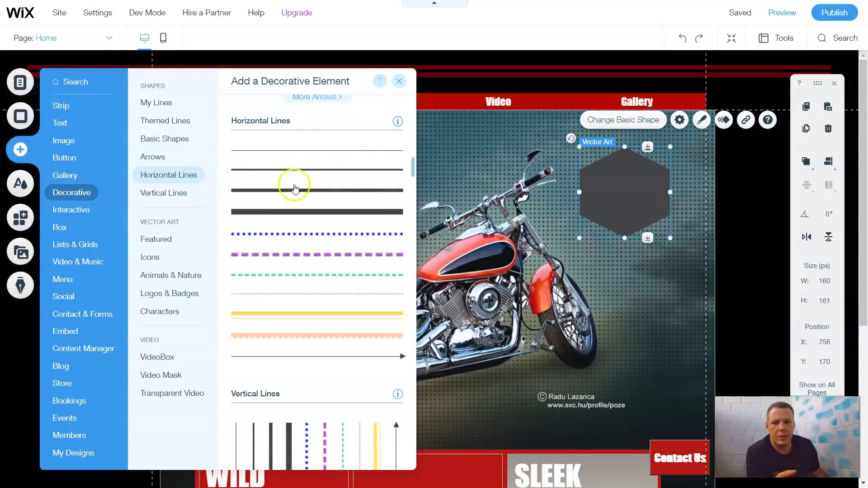
left_click(167, 194)
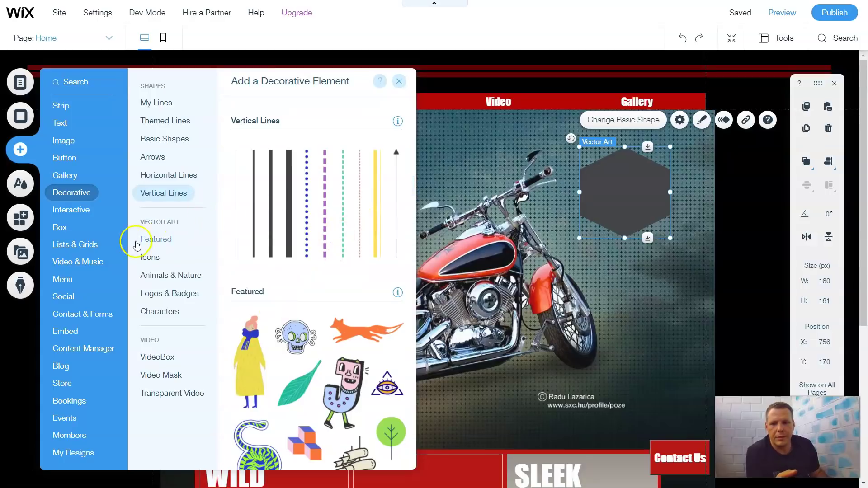
Scroll through the Decorative featured vector art.
left_click(163, 241)
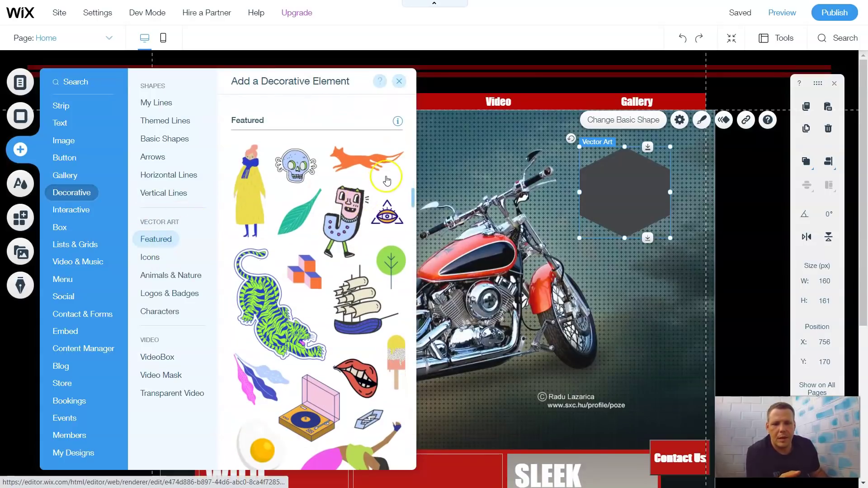
scroll(385, 186, "down", 3)
scroll(384, 184, "down", 3)
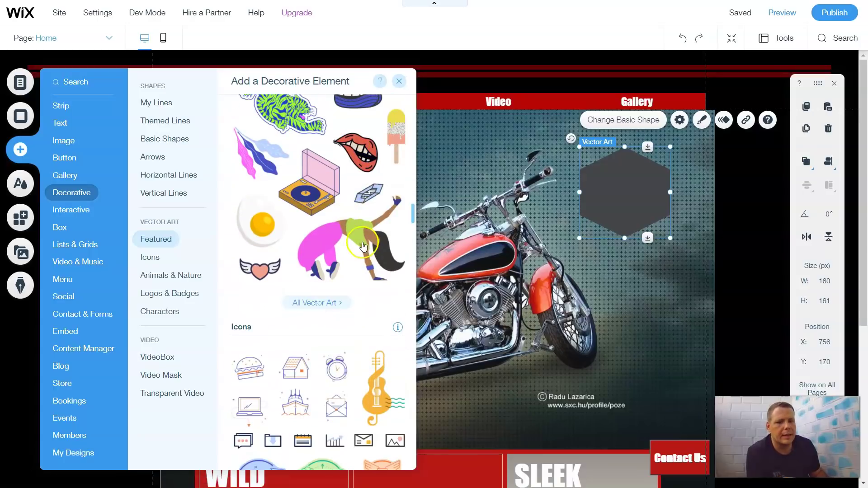
scroll(362, 253, "down", 2)
scroll(358, 221, "up", 4)
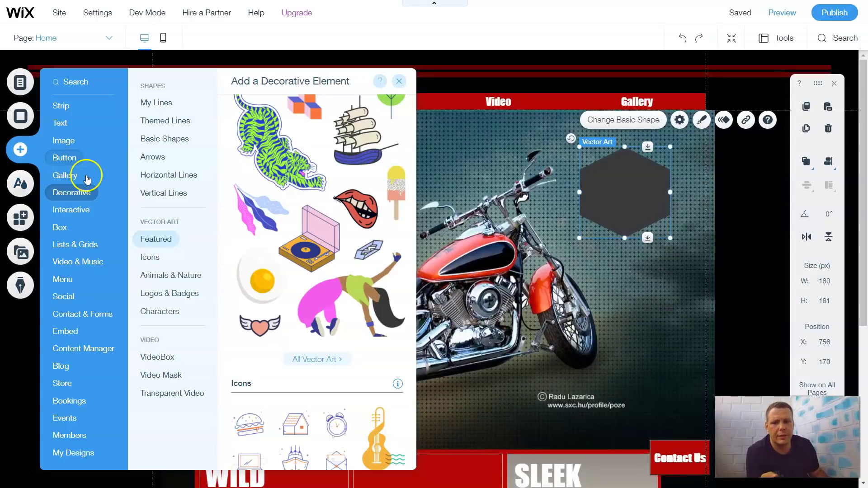
Switch to Button elements and show the Document Buttons section.
left_click(81, 155)
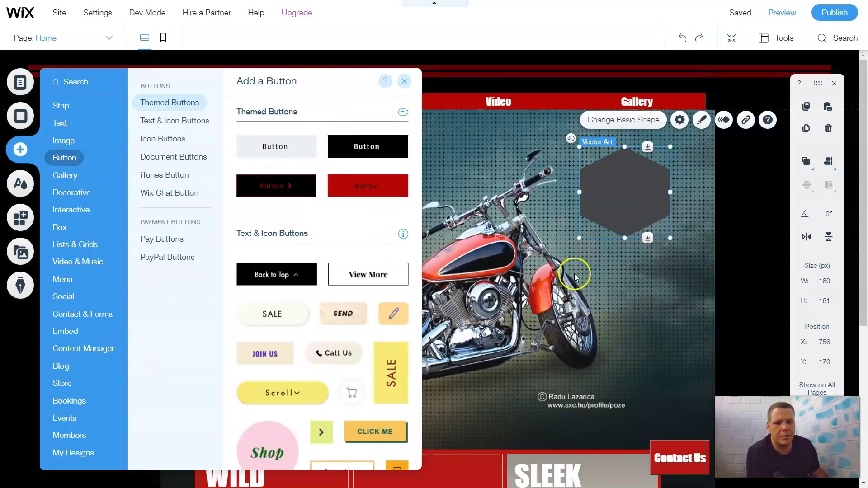
scroll(574, 273, "down", 3)
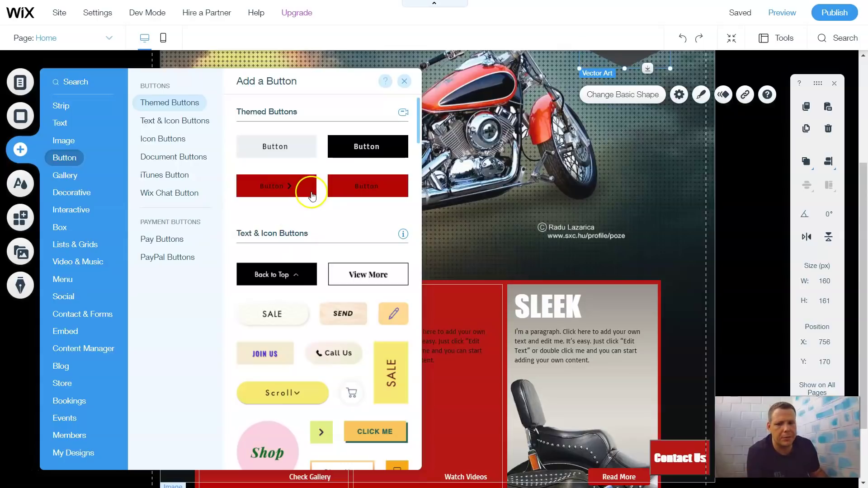
left_click(195, 158)
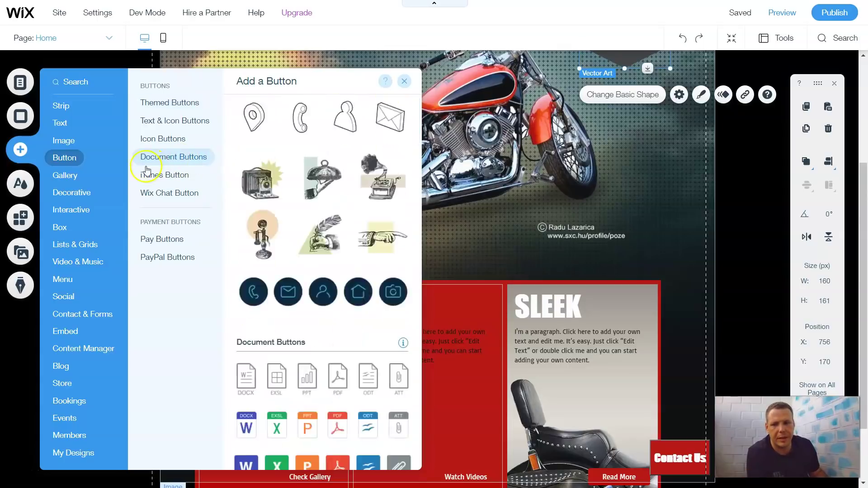
Tour the Decorative vector art: Icons, Animals & Nature, Logos & Badges, then Characters.
left_click(60, 194)
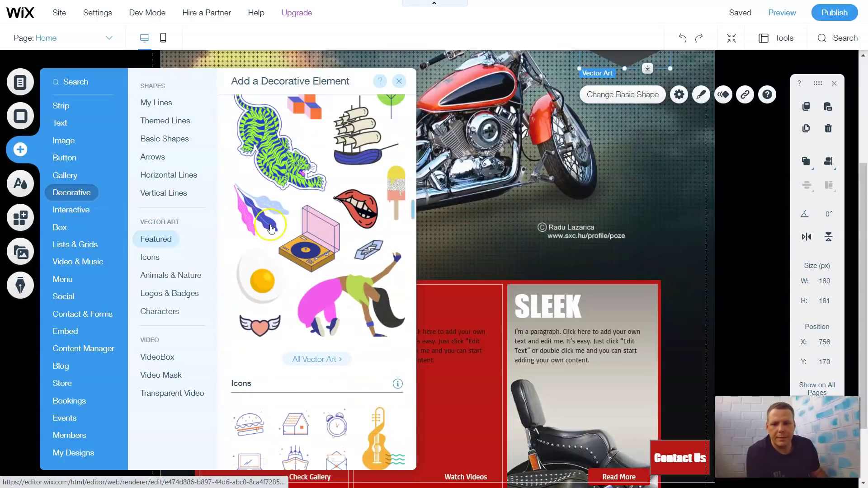
left_click(145, 260)
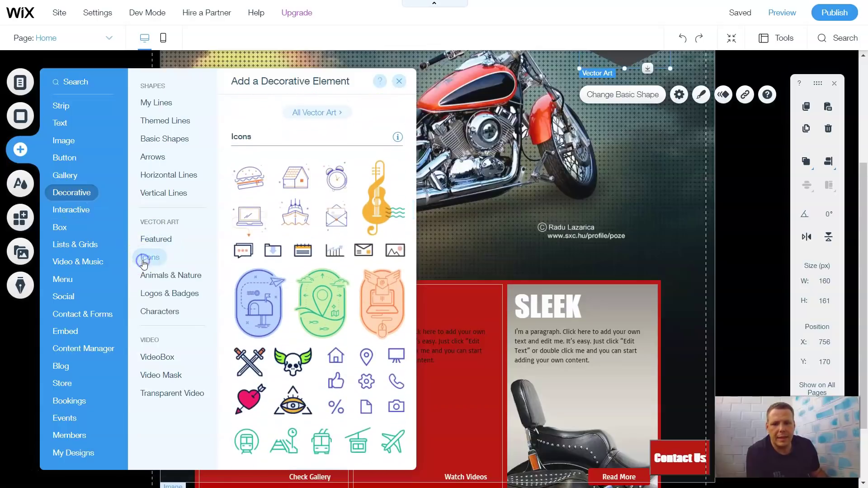
scroll(325, 353, "down", 3)
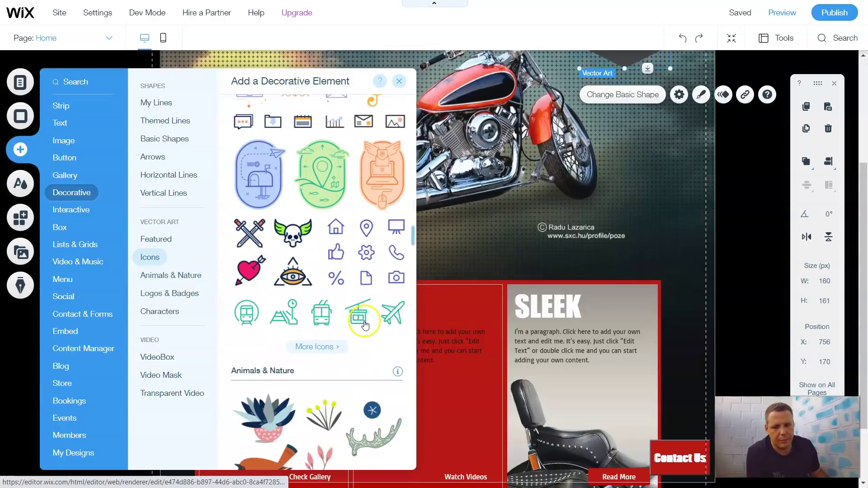
scroll(292, 309, "down", 5)
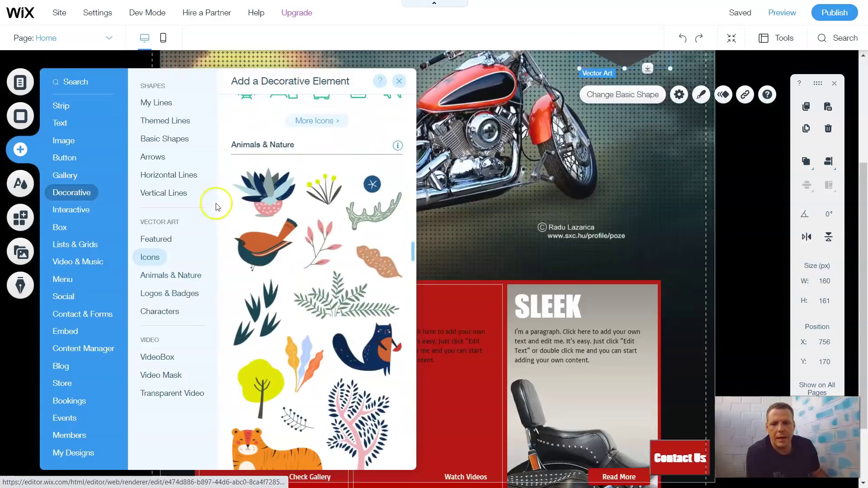
left_click(175, 273)
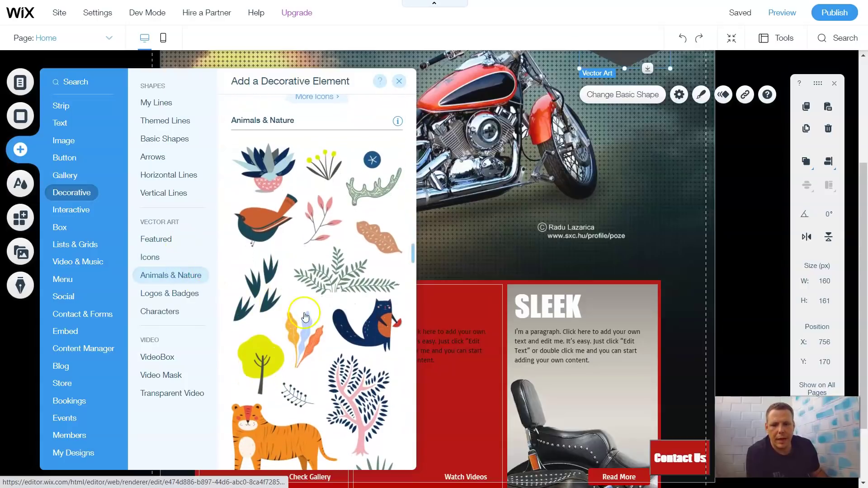
scroll(189, 329, "down", 2)
left_click(170, 294)
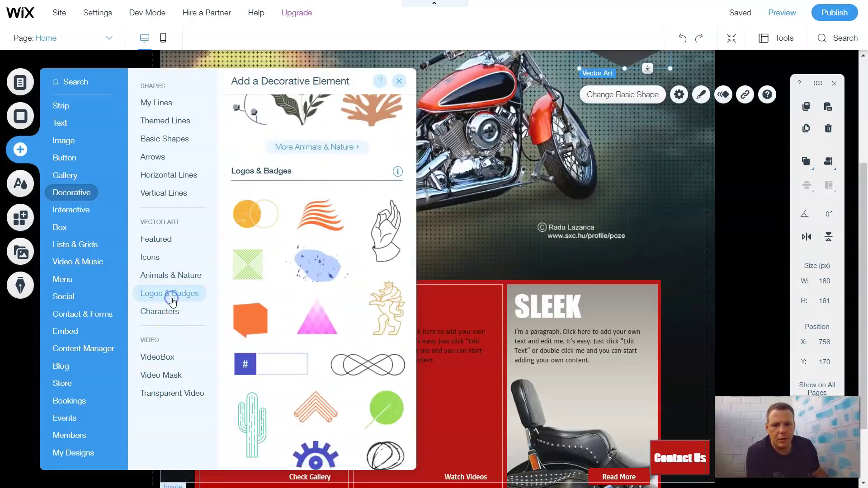
left_click(175, 310)
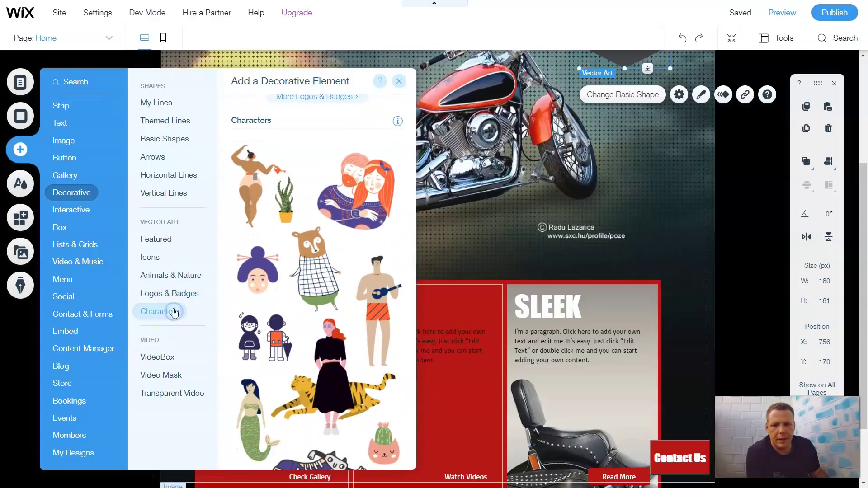
scroll(340, 288, "down", 2)
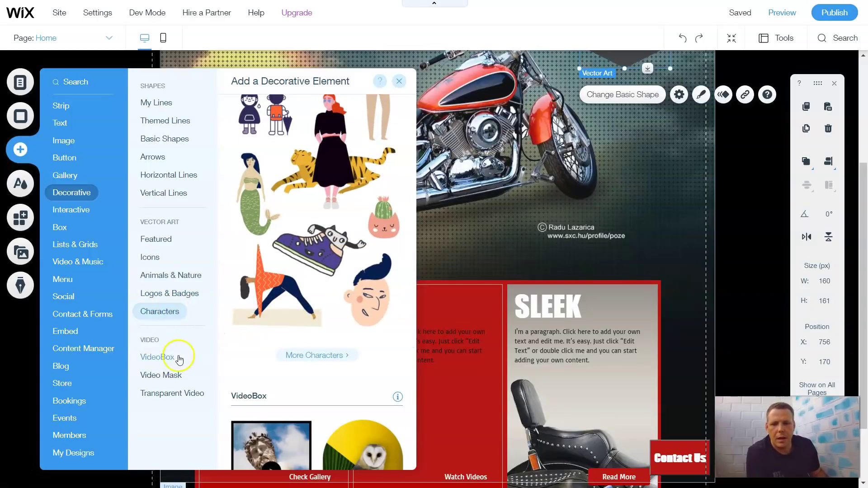
View VideoBox and Video Mask, then scroll past Transparent Video to Related Apps.
left_click(174, 358)
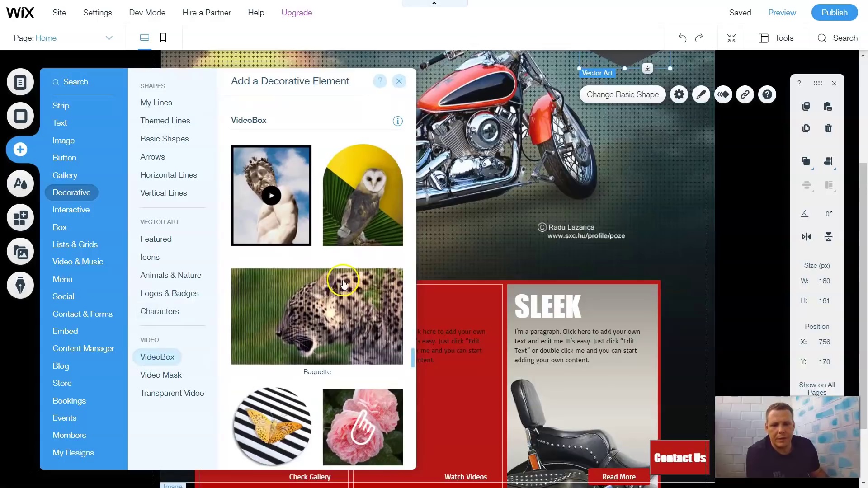
scroll(345, 276, "down", 2)
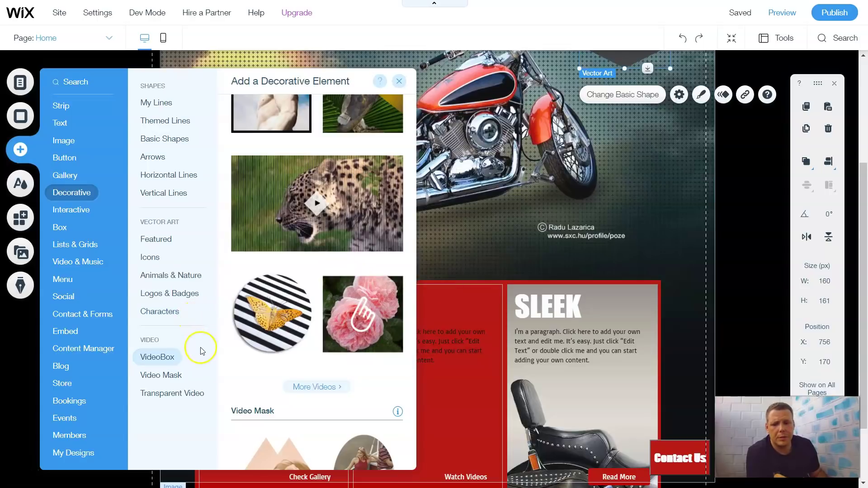
left_click(180, 376)
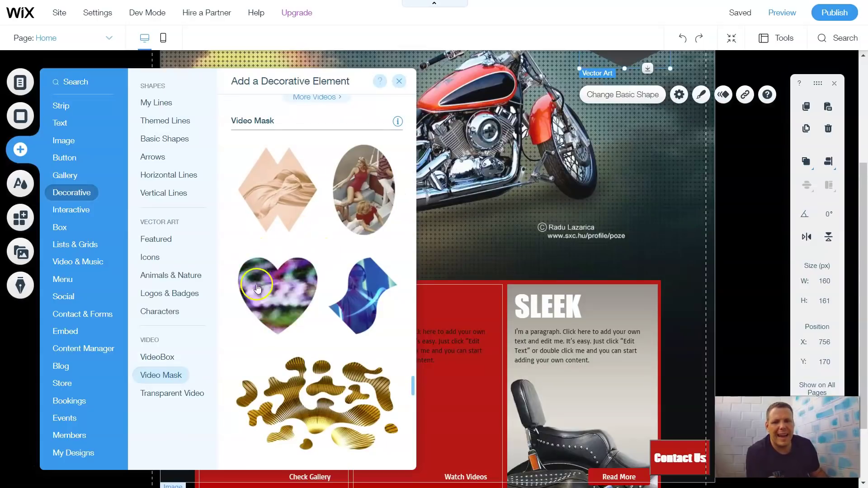
scroll(329, 281, "down", 6)
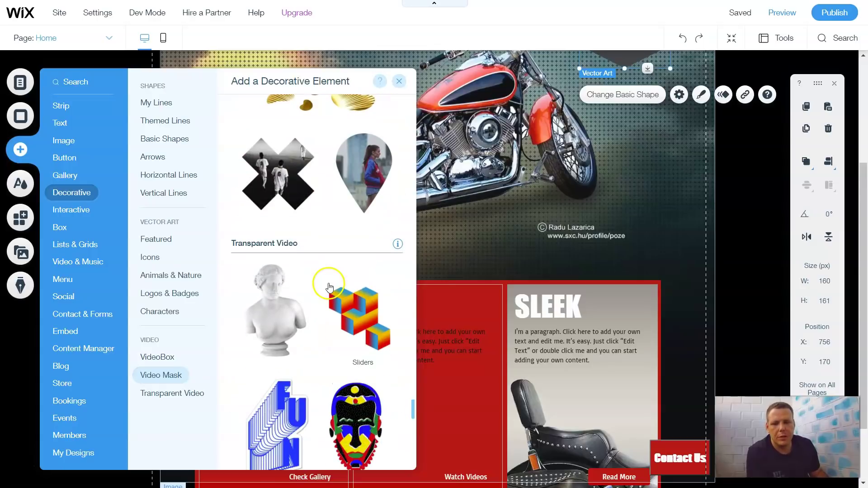
scroll(327, 288, "up", 2)
scroll(310, 294, "down", 4)
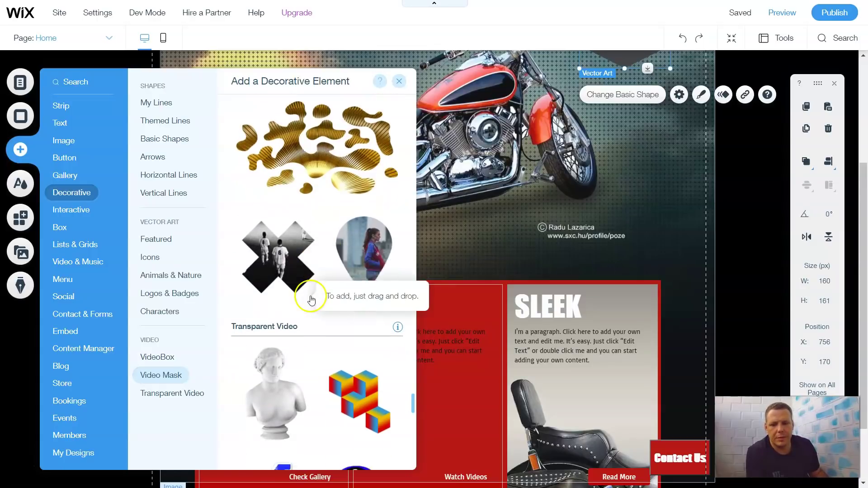
scroll(352, 312, "down", 4)
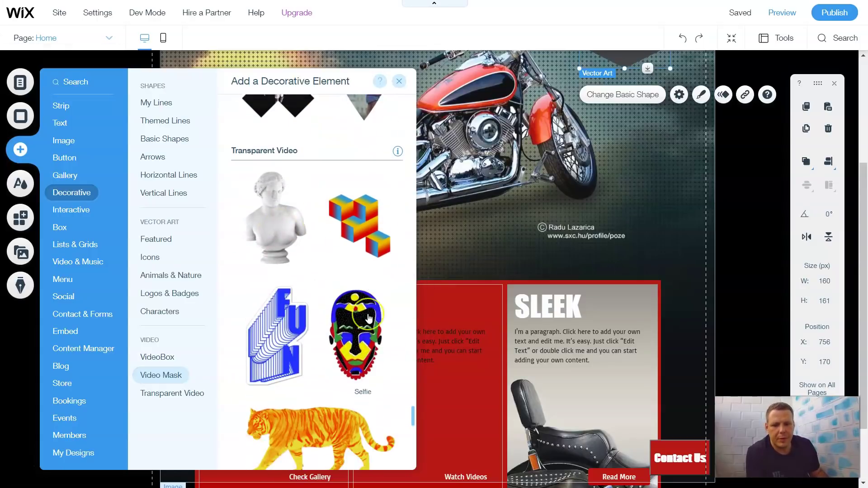
scroll(369, 319, "down", 6)
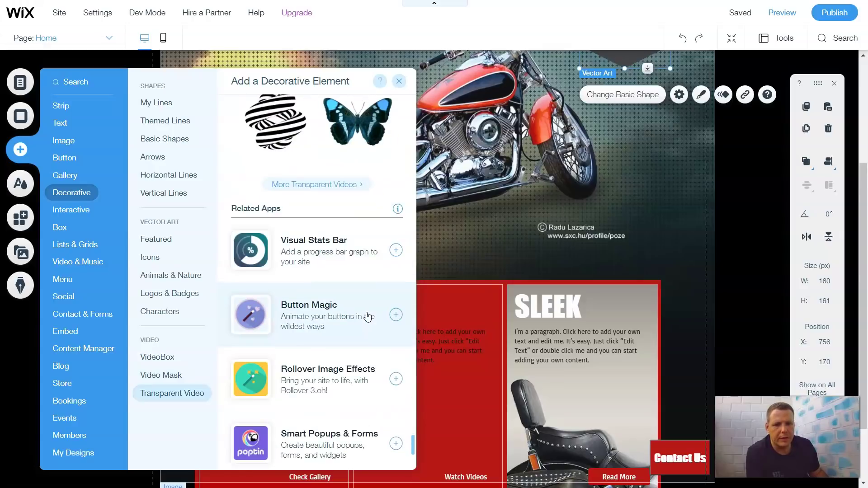
left_click(355, 217)
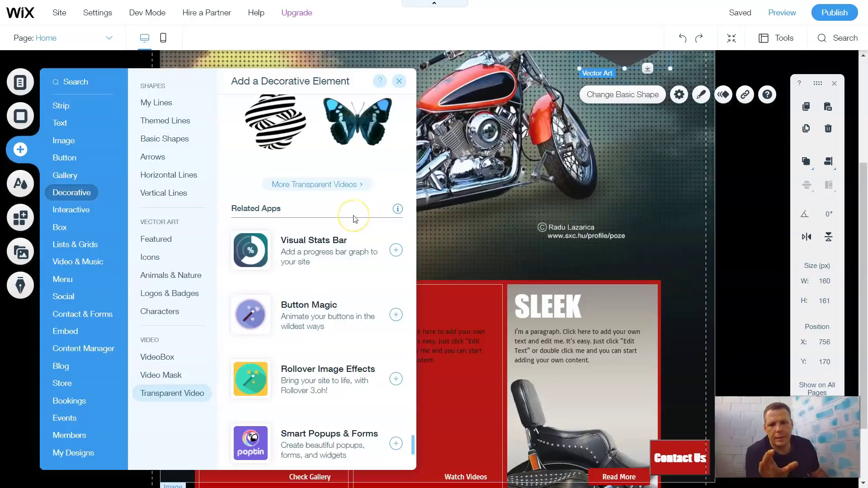
left_click(351, 302)
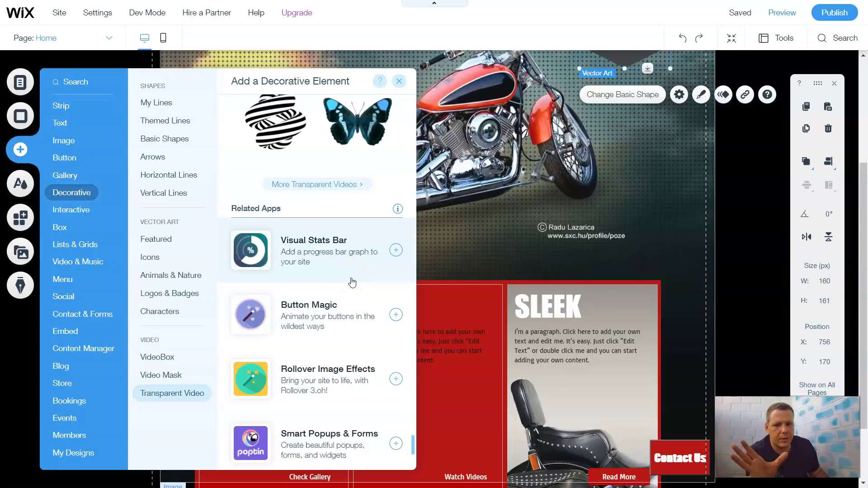
scroll(332, 334, "down", 3)
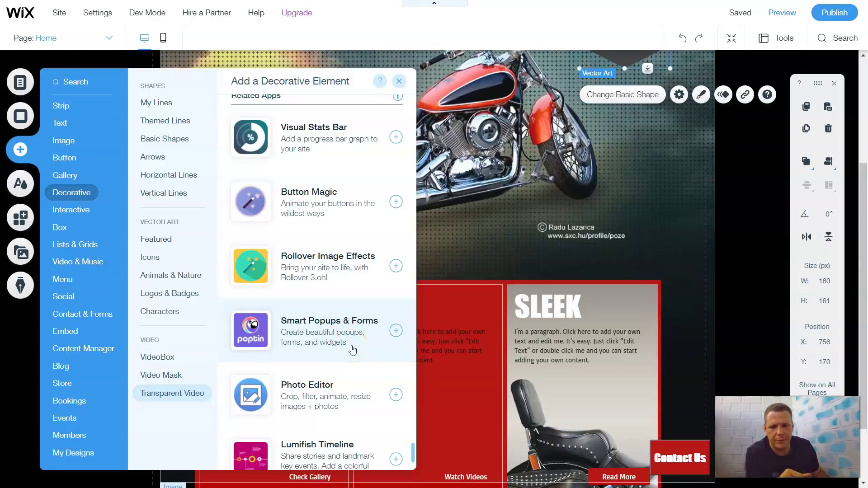
scroll(352, 350, "down", 2)
left_click(339, 404)
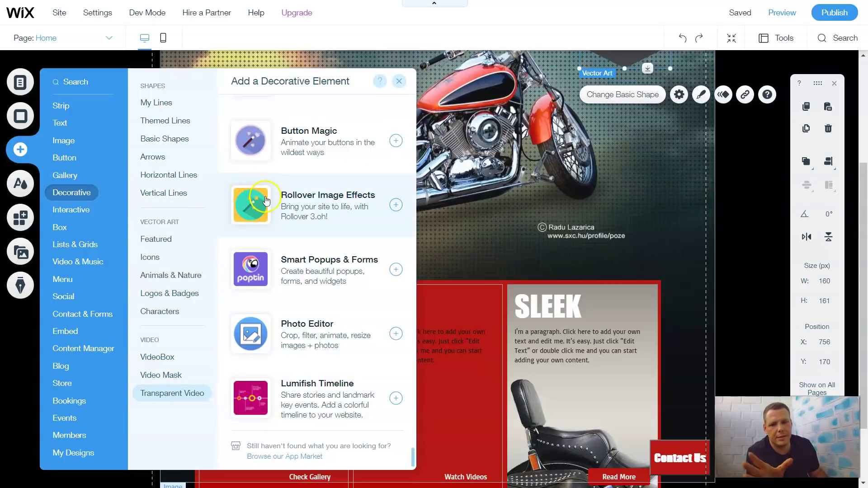
Return to Featured vector art, then open the Box category listing themed and container boxes.
scroll(266, 200, "up", 10)
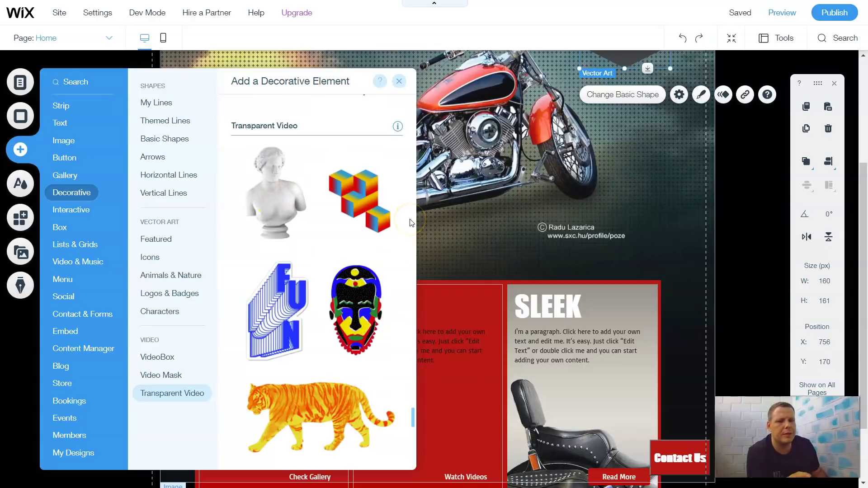
scroll(411, 222, "up", 15)
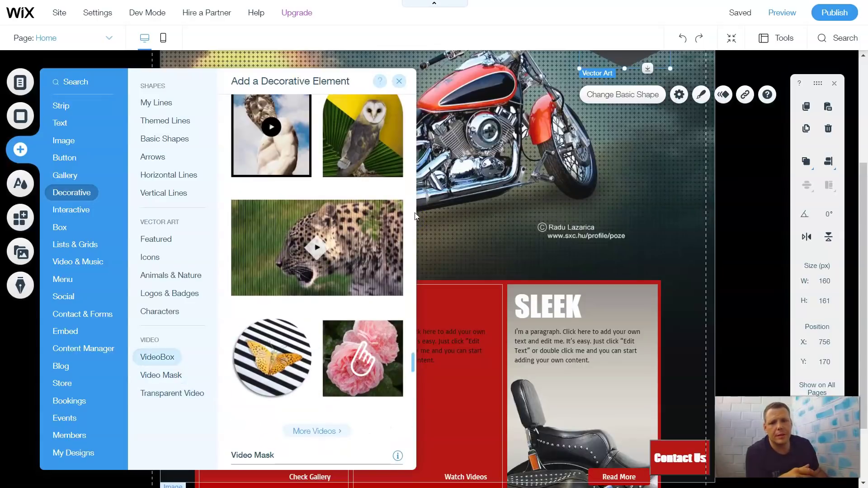
mouse_move(324, 255)
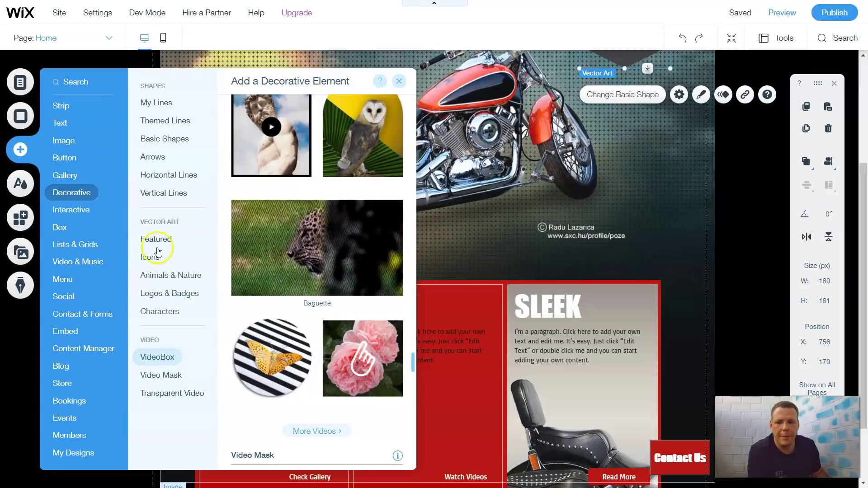
left_click(135, 239)
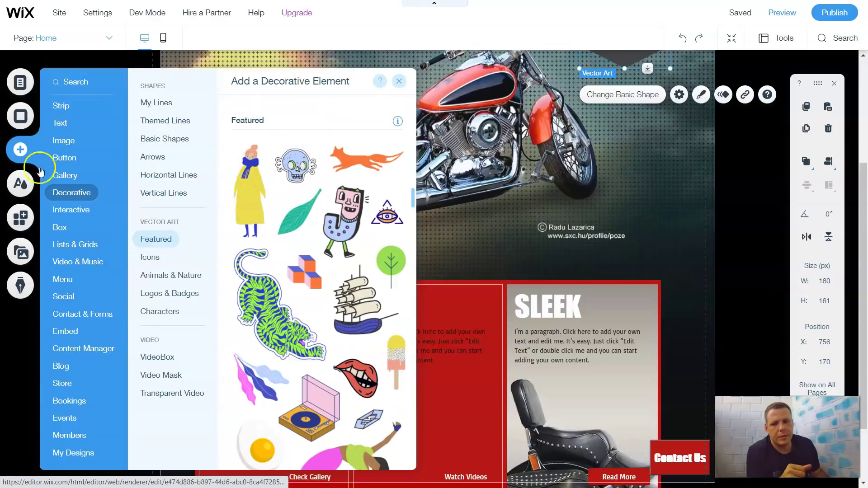
left_click(70, 227)
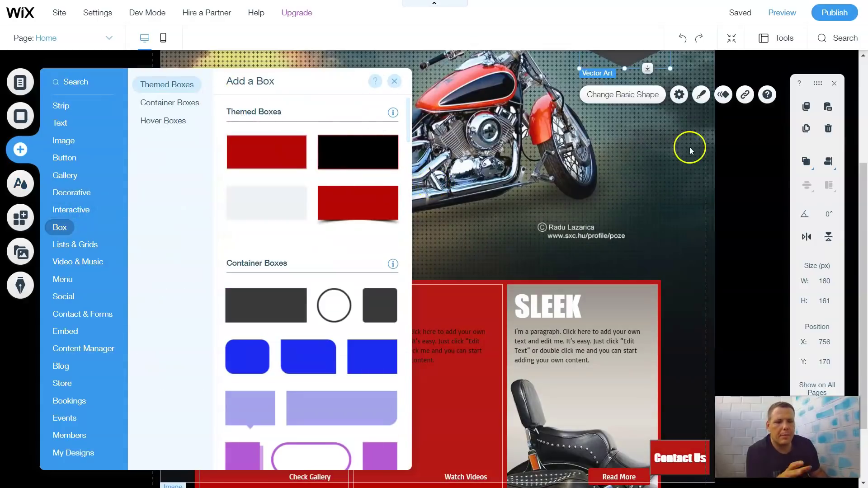
Dismiss the Add a Box panel without adding a box and scroll to the footer.
left_click(746, 188)
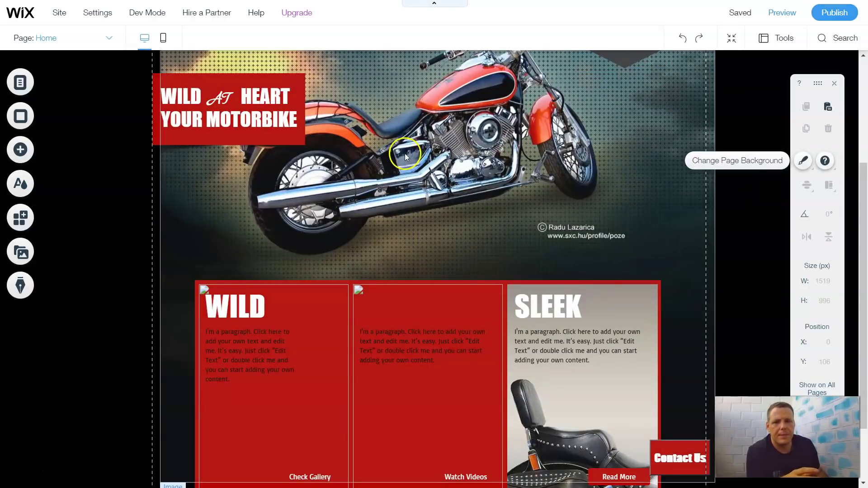
scroll(622, 204, "up", 4)
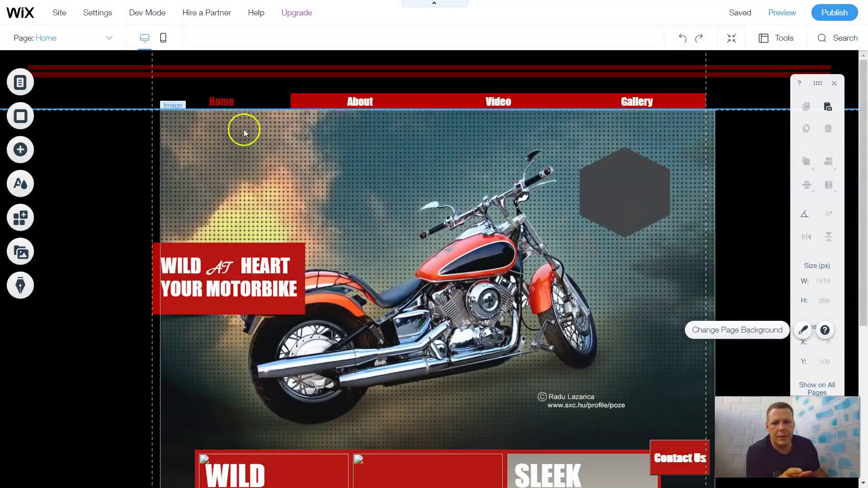
scroll(237, 261, "down", 5)
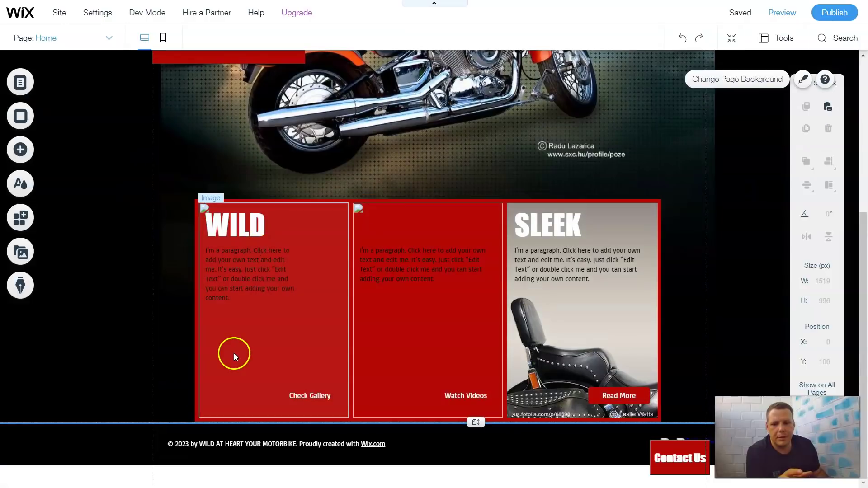